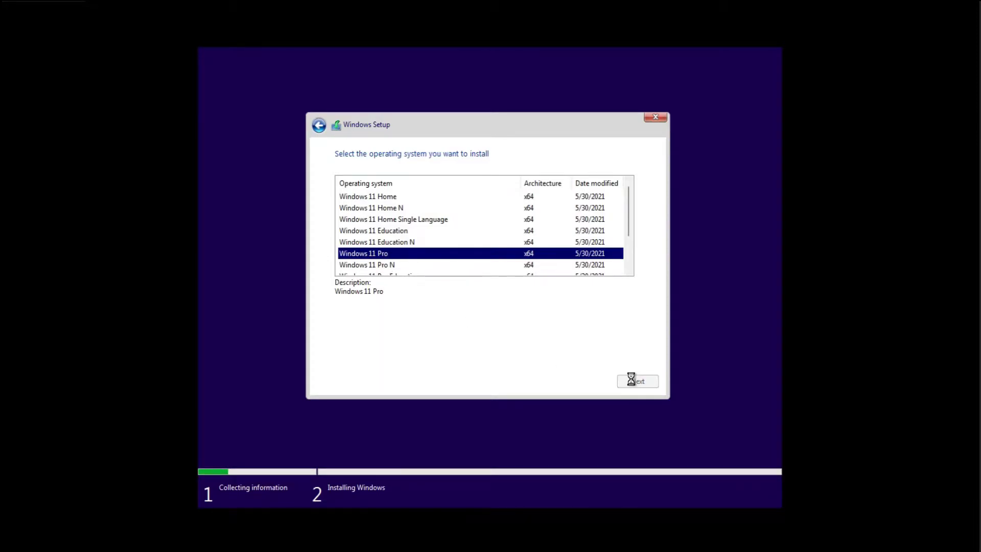
Step: Accept the license terms and start a custom installation on the Drive 0 unallocated space
click(521, 358)
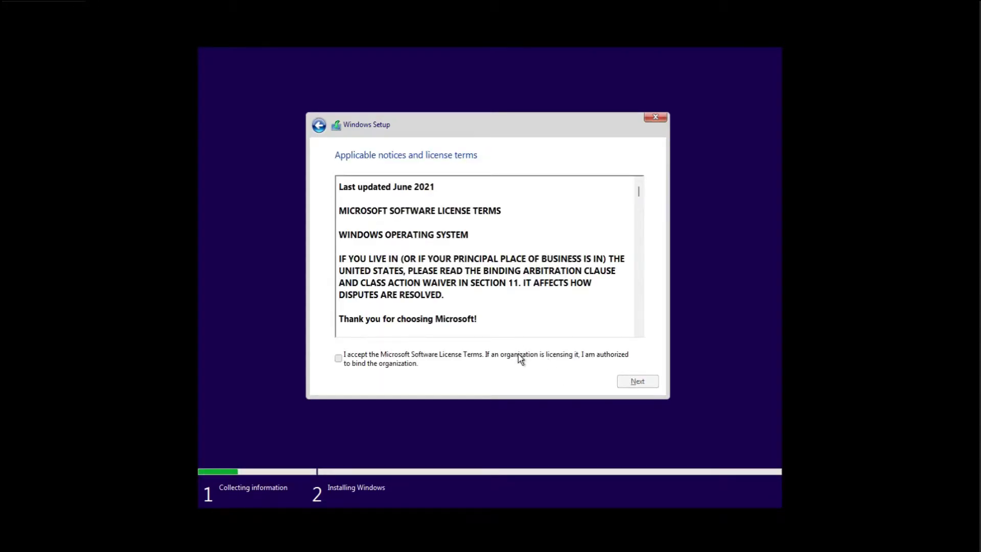
click(619, 381)
click(521, 268)
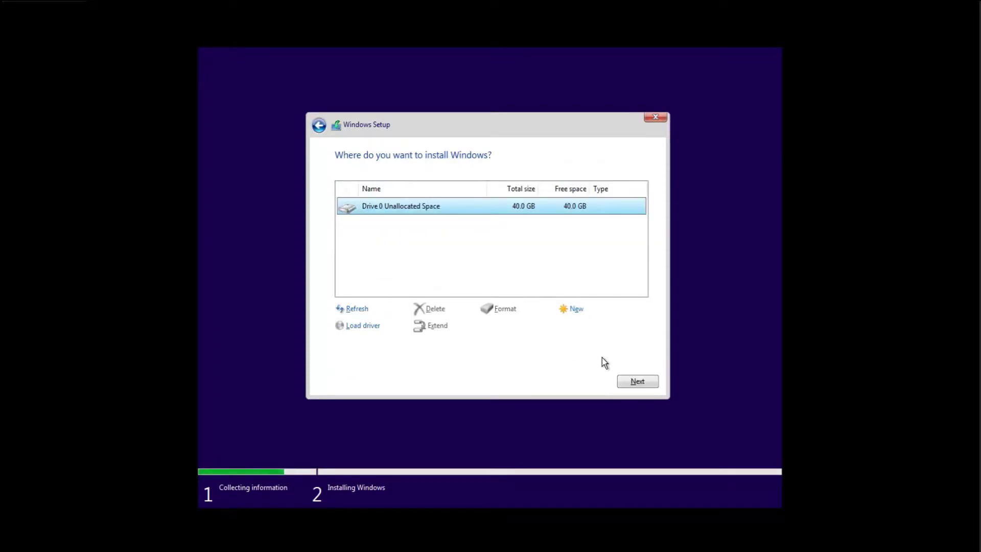
click(623, 380)
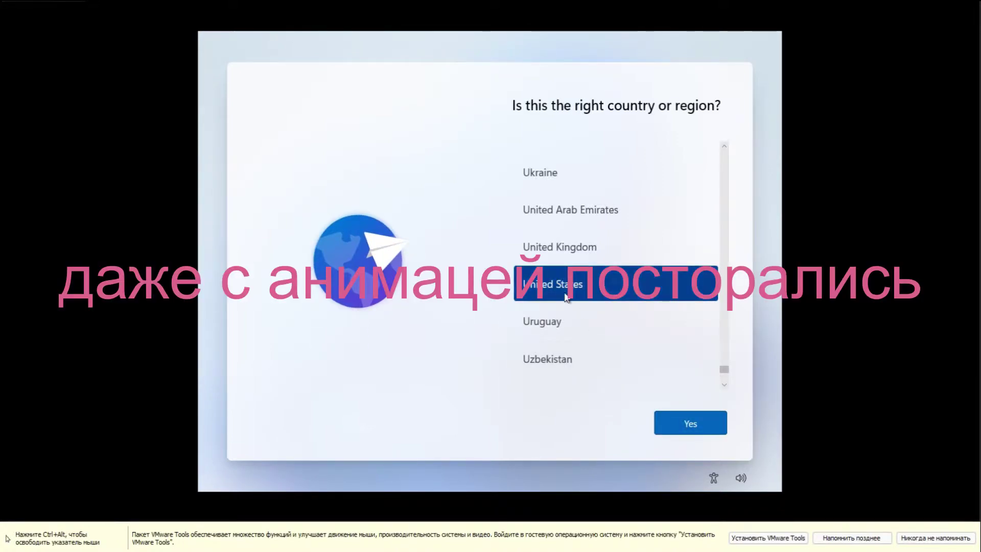
Step: Confirm United States as the region and US as the keyboard layout, without adding a second layout
click(703, 420)
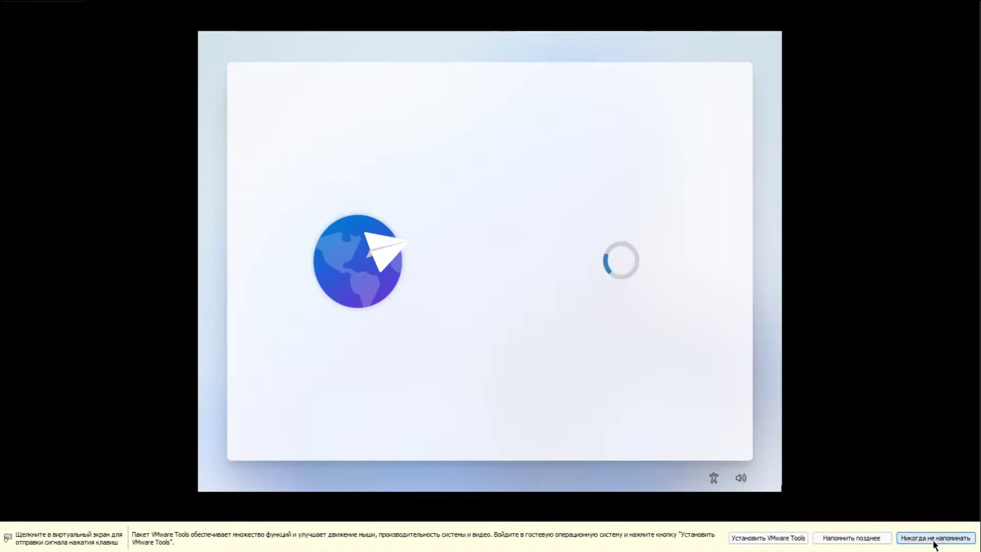
click(858, 537)
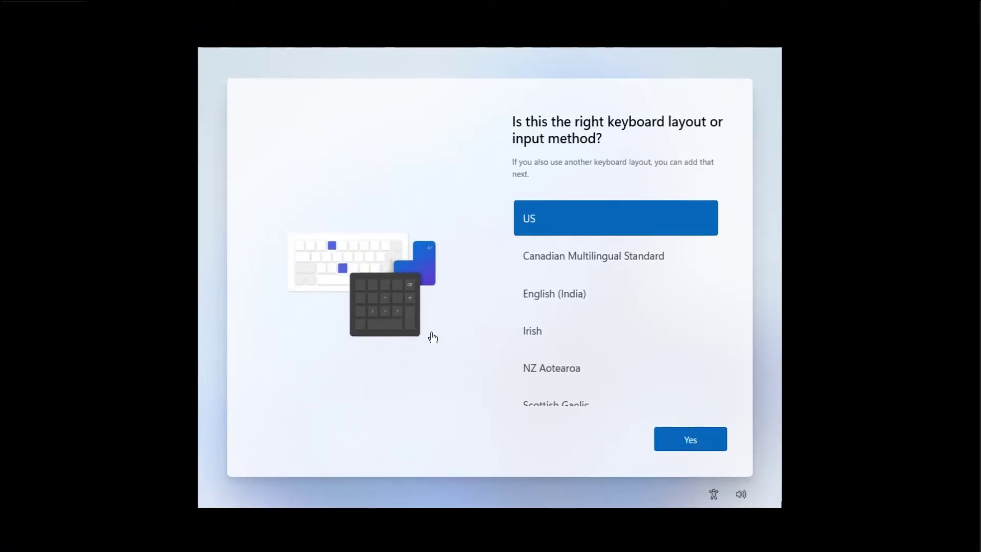
click(688, 439)
click(688, 439)
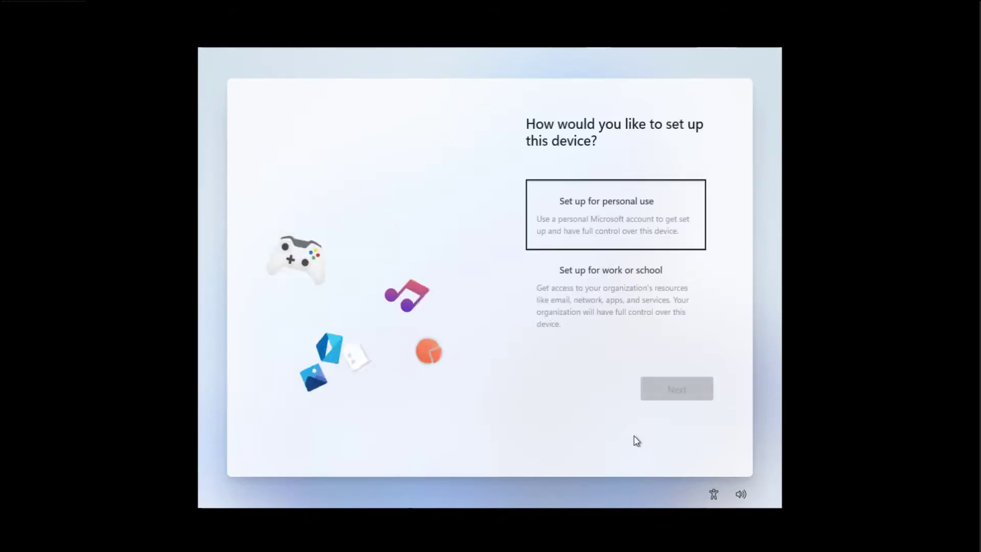
Step: Set up the device for personal use with an offline account and the limited experience
click(605, 214)
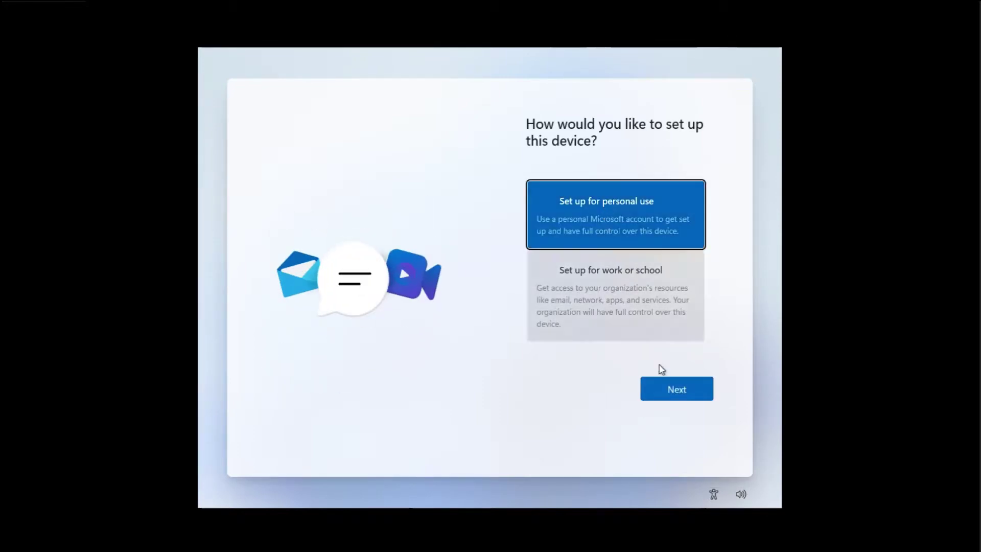
click(674, 400)
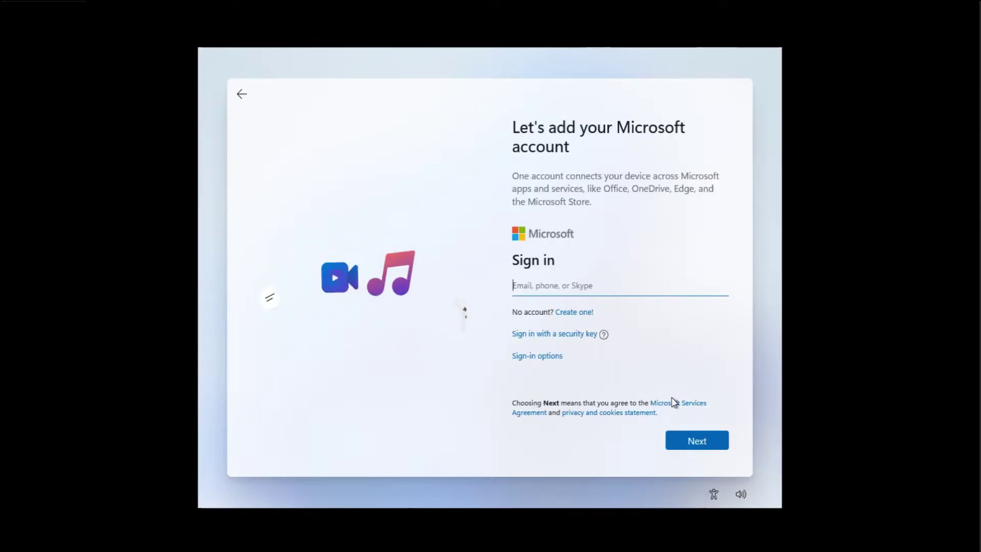
click(552, 362)
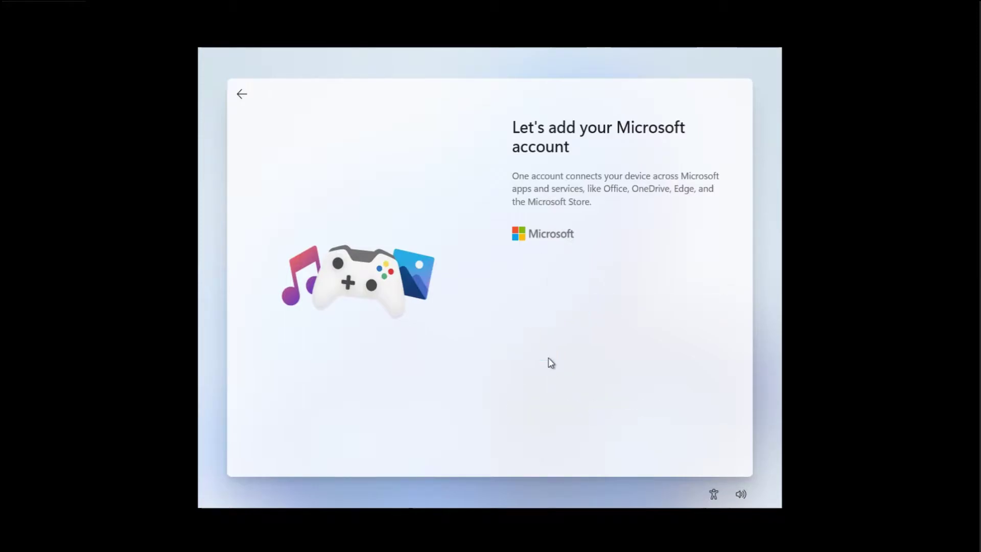
click(617, 345)
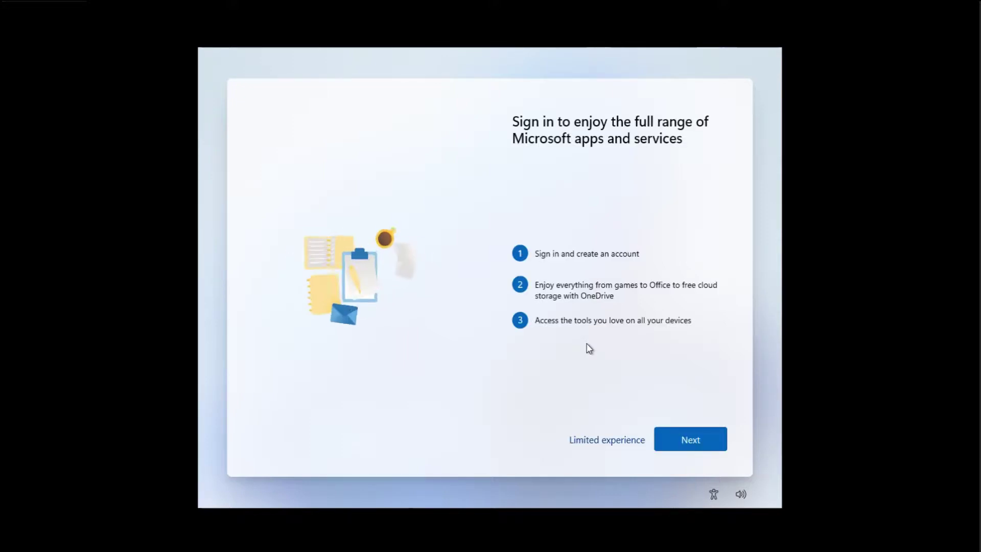
click(605, 441)
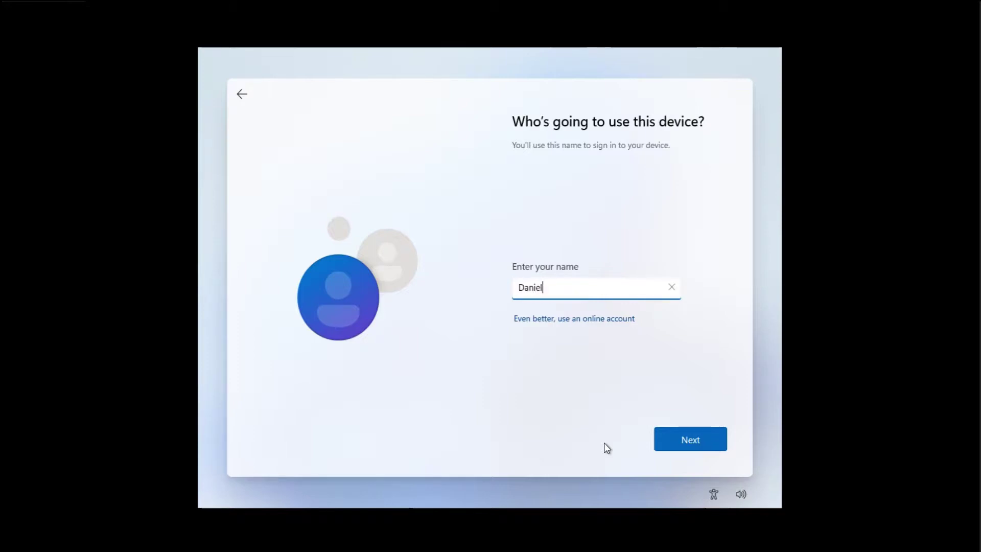
Step: Submit the user's name for the local account and continue with a blank password
key(Return)
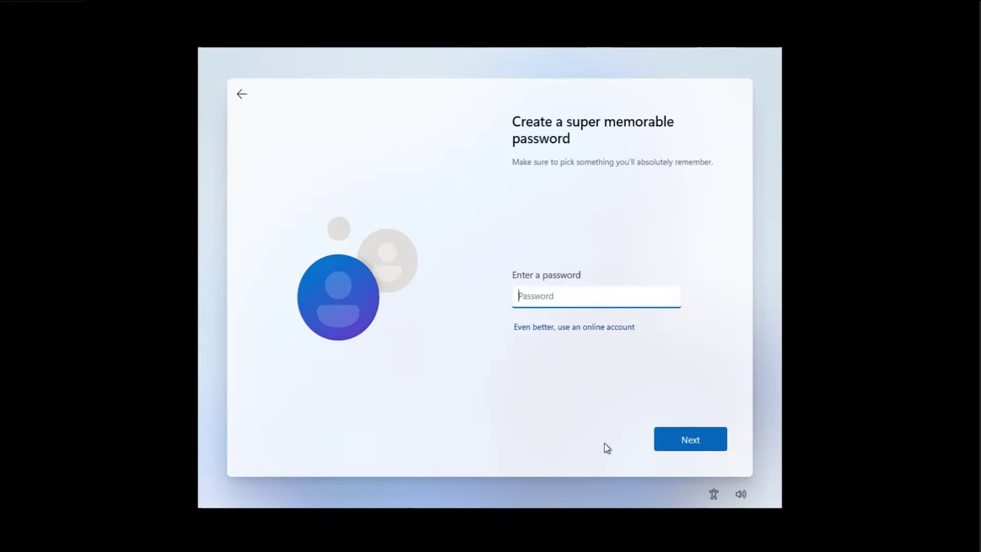
click(701, 434)
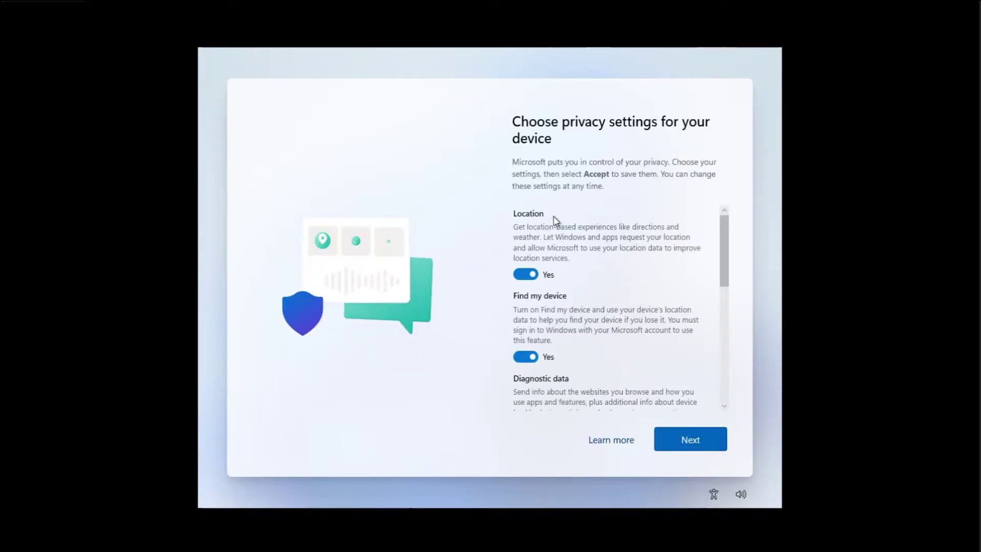
Step: Turn off every privacy setting, from Location and Find my device through Tailored experiences and Advertising ID, and continue the setup
click(526, 274)
click(534, 351)
scroll(533, 353, down, 2)
click(532, 366)
scroll(572, 353, down, 2)
click(526, 337)
scroll(609, 349, down, 2)
click(529, 298)
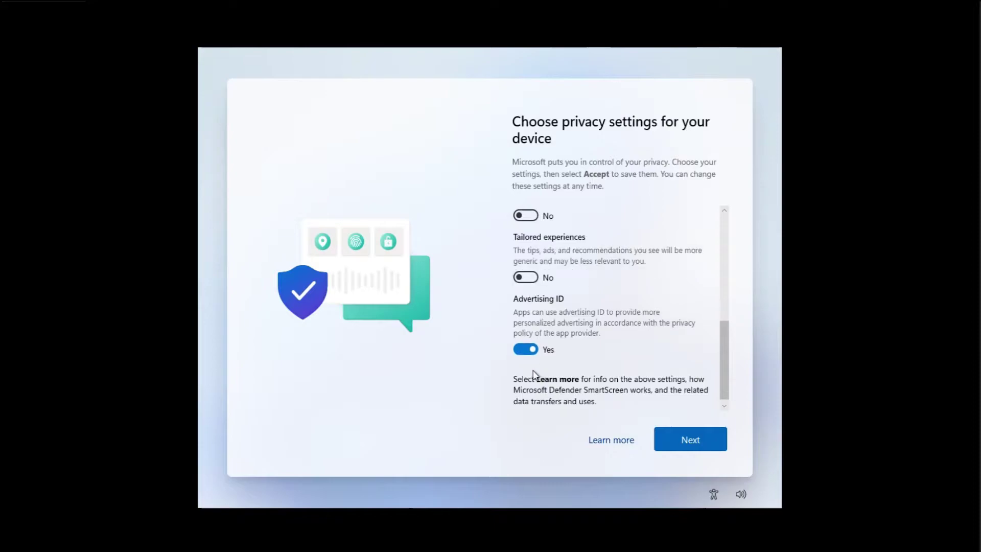
click(528, 346)
click(706, 437)
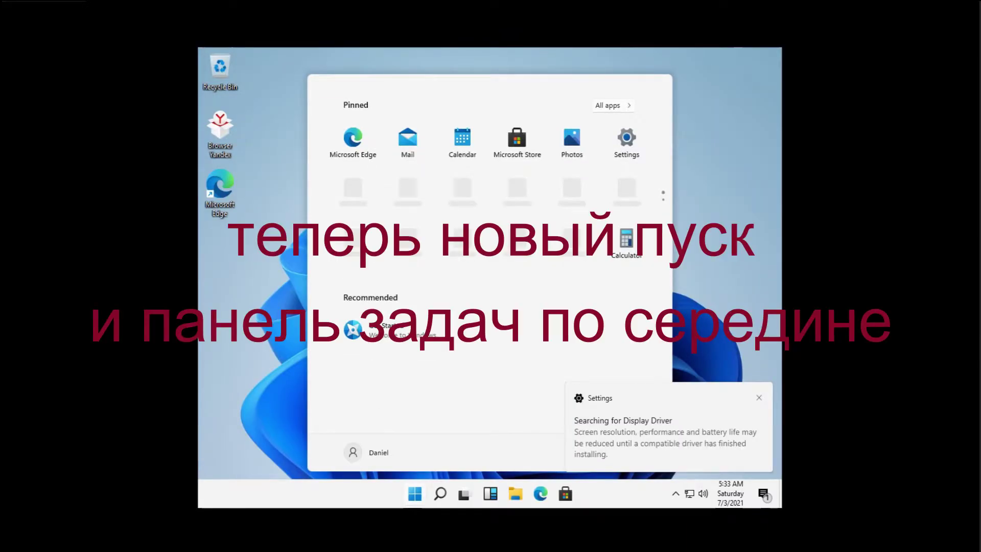
Step: Restart Windows from the new desktop
click(695, 418)
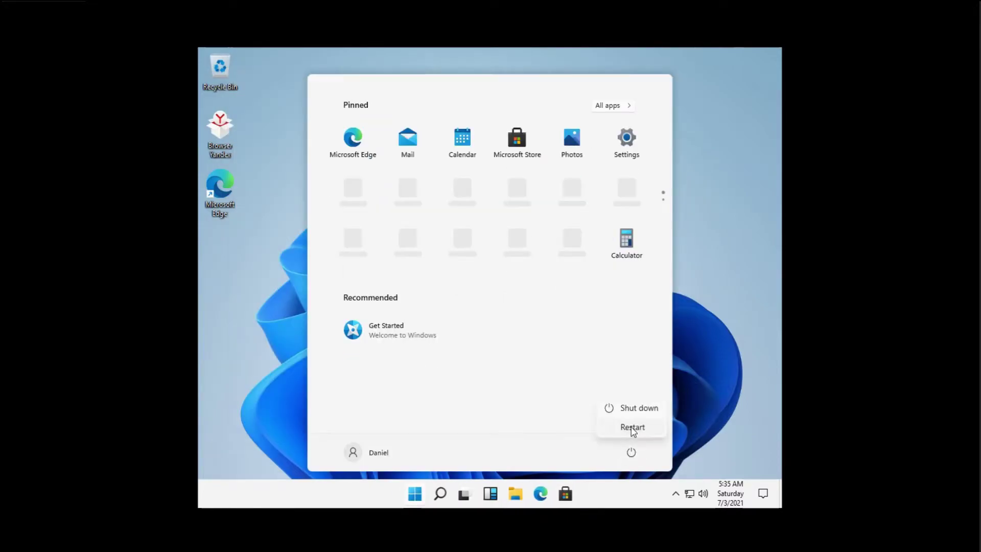
click(629, 430)
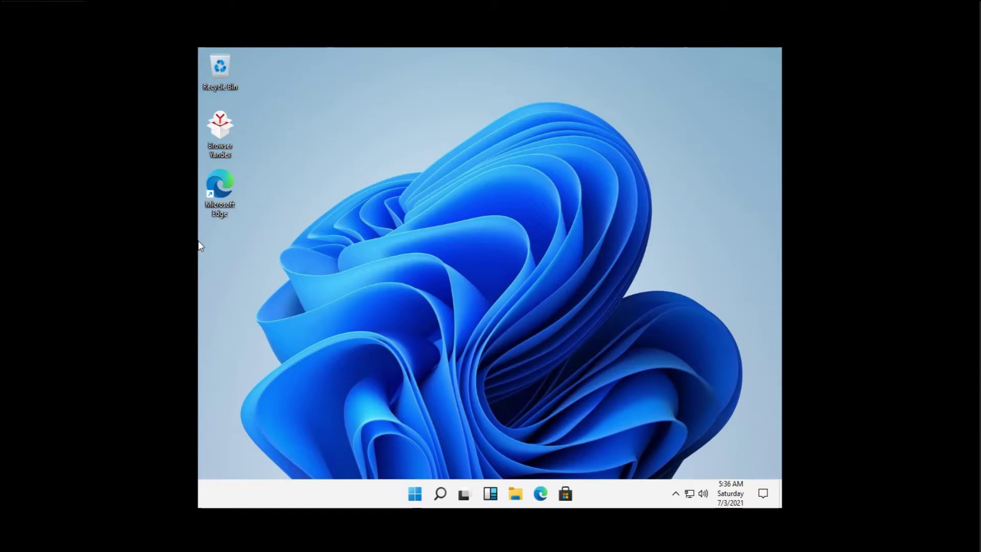
Step: Start the VMware Tools installation for the virtual machine and return to the guest desktop
click(40, 282)
click(414, 193)
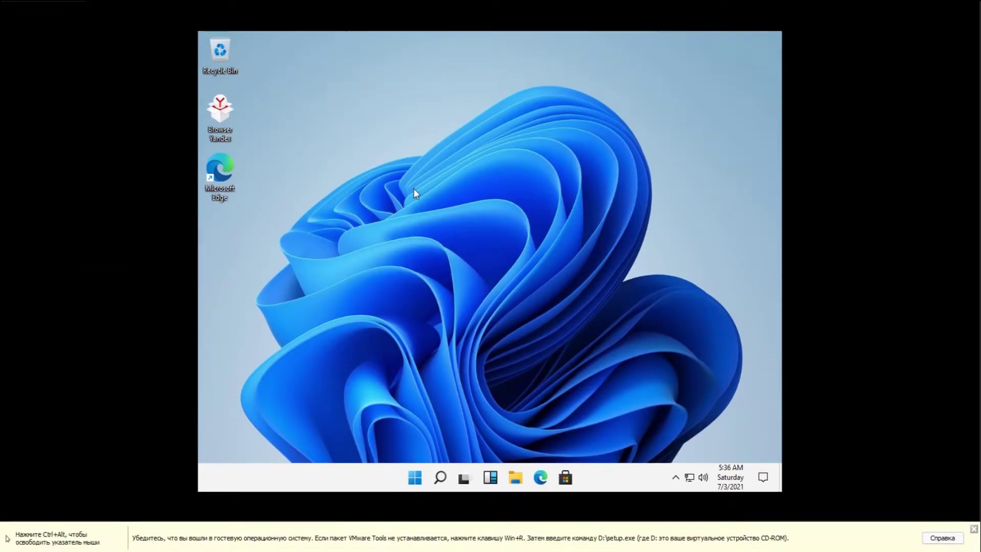
click(676, 478)
click(415, 477)
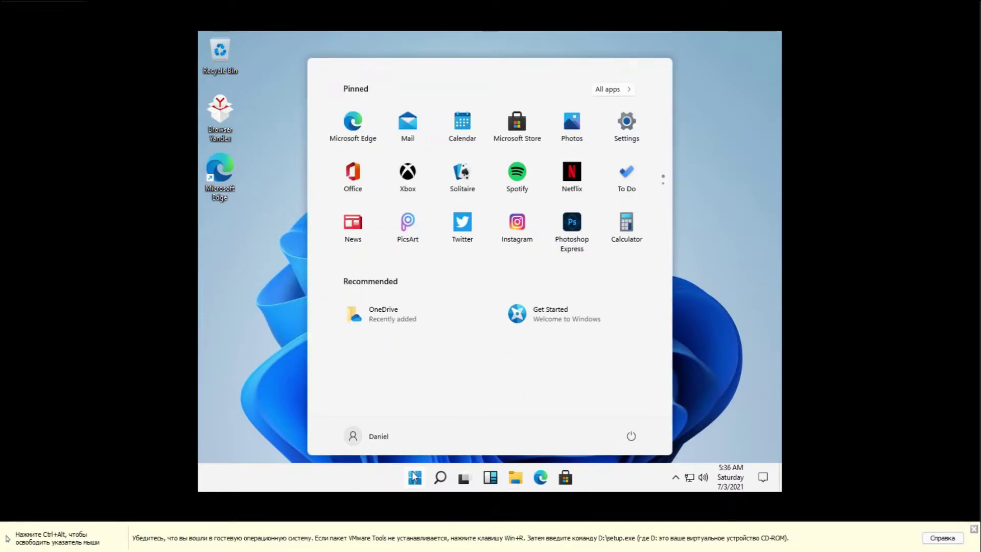
click(413, 479)
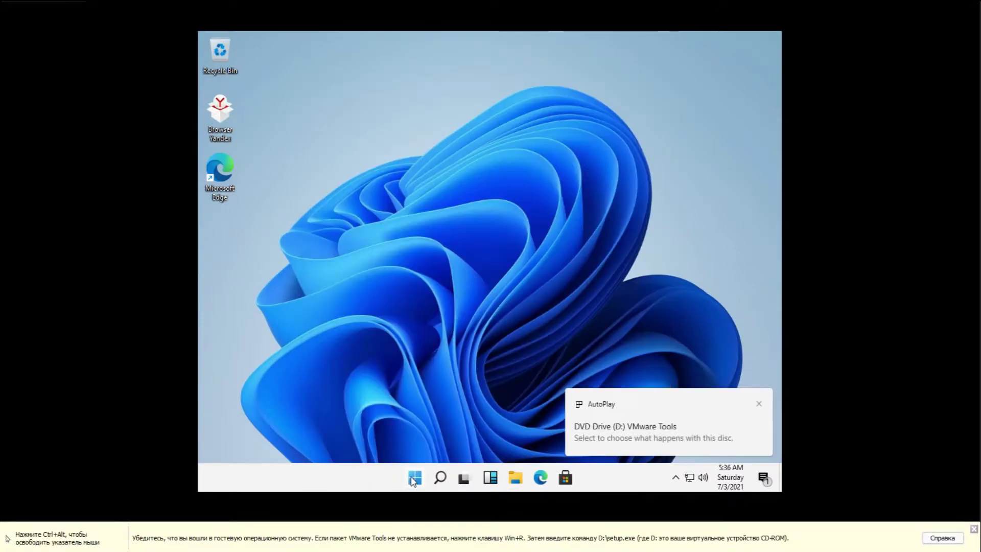
Step: Run setup64.exe from the VMware Tools disc in DVD drive D: and allow it to make changes
click(591, 431)
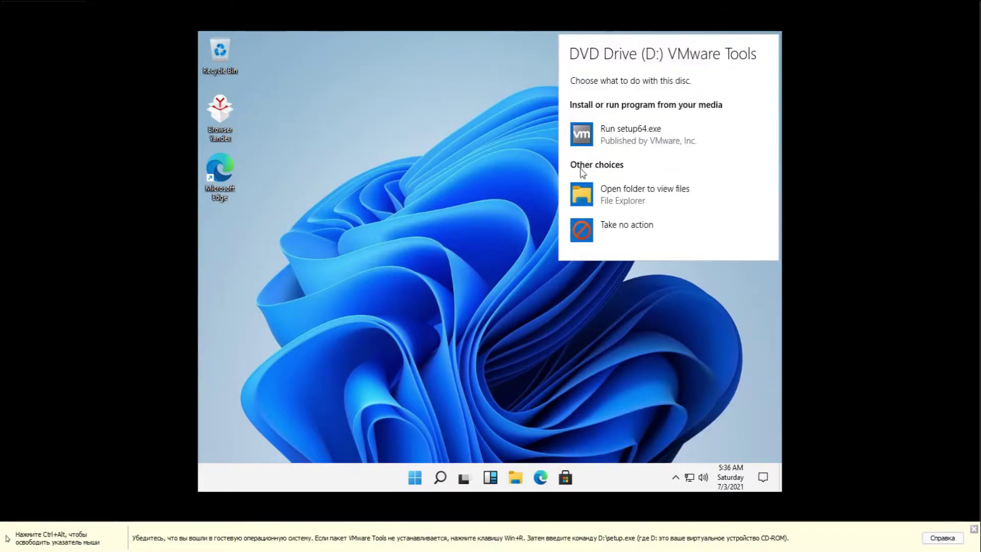
click(608, 132)
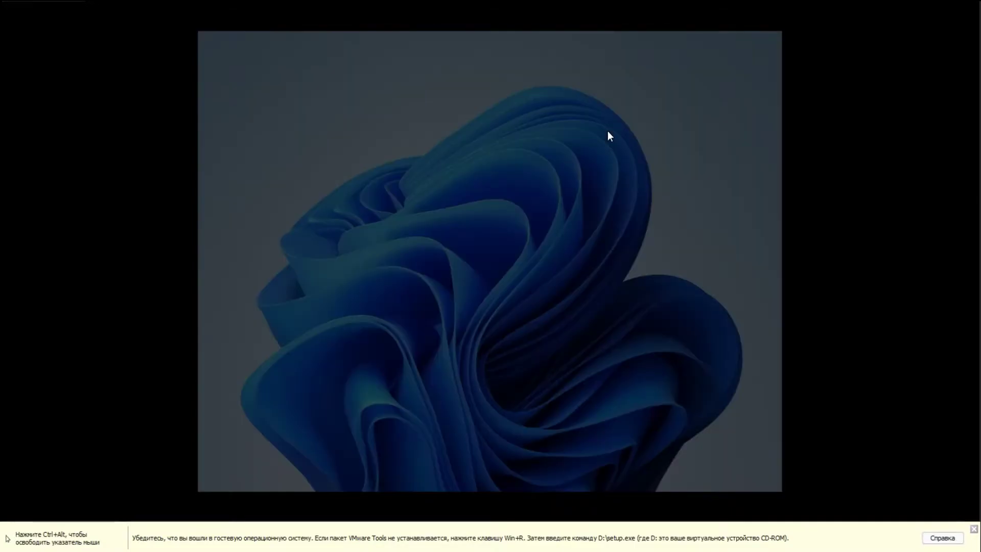
click(434, 338)
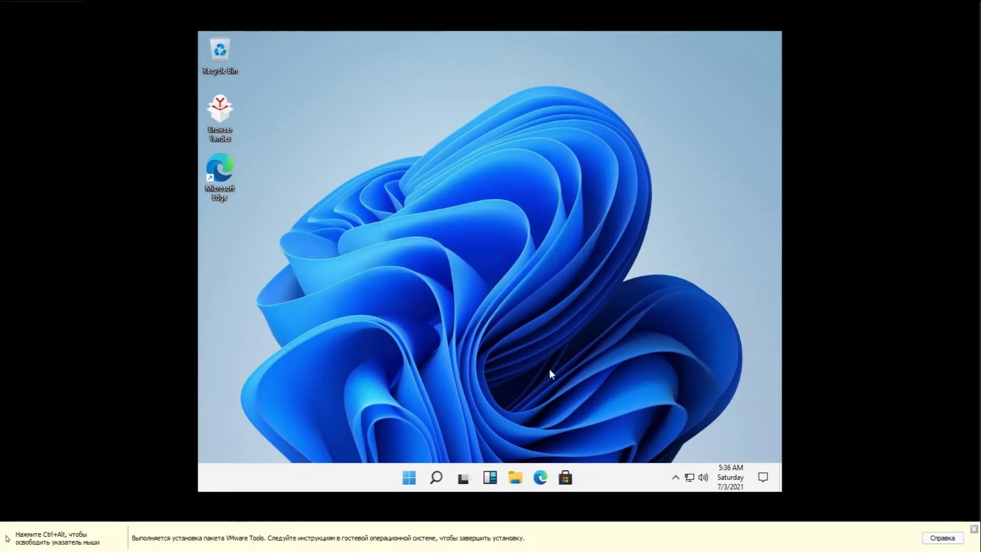
Step: Install VMware Tools with the Typical setup type and finish the setup wizard
key(Return)
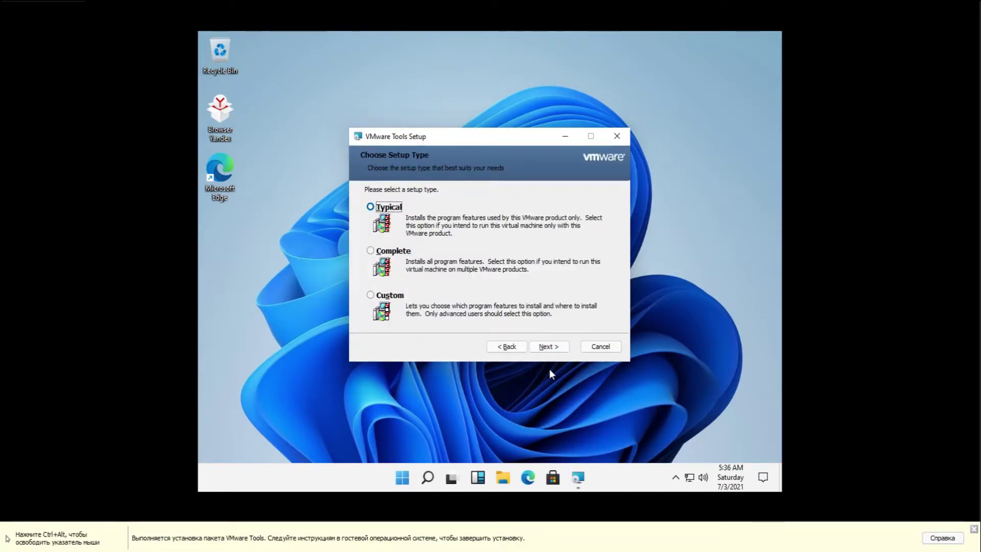
key(Return)
key(Return)
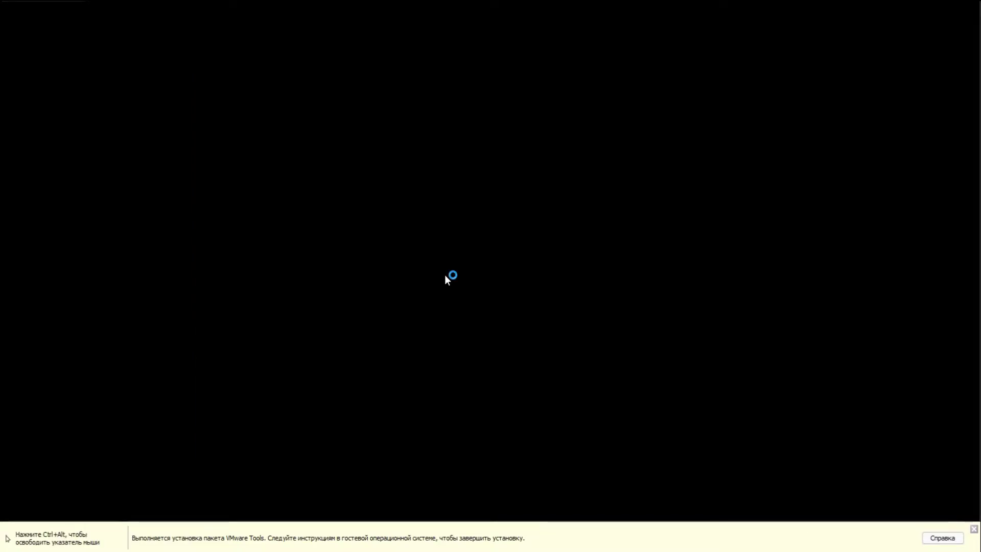
key(Return)
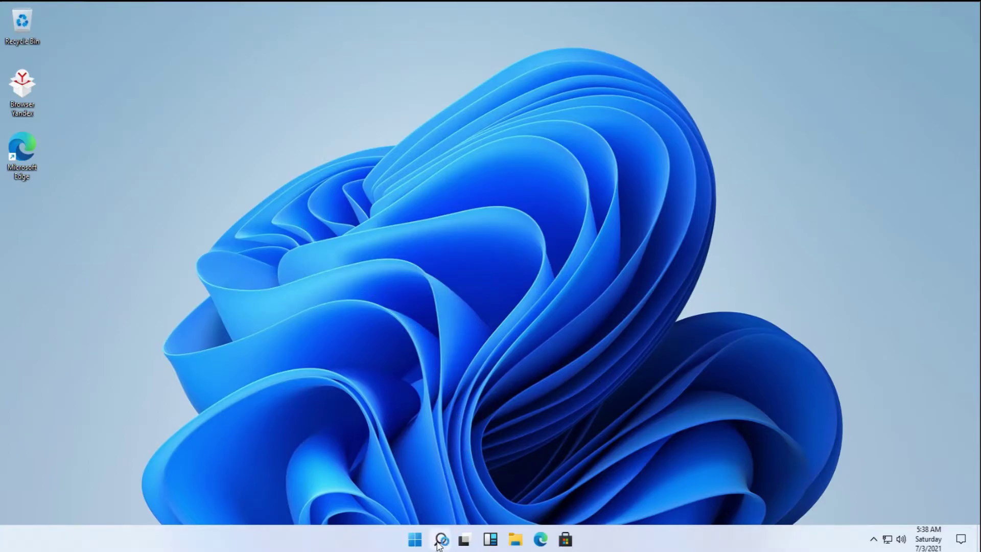
Step: Examine the Settings categories and the device and Windows specifications on the System About page, and close Settings
click(419, 537)
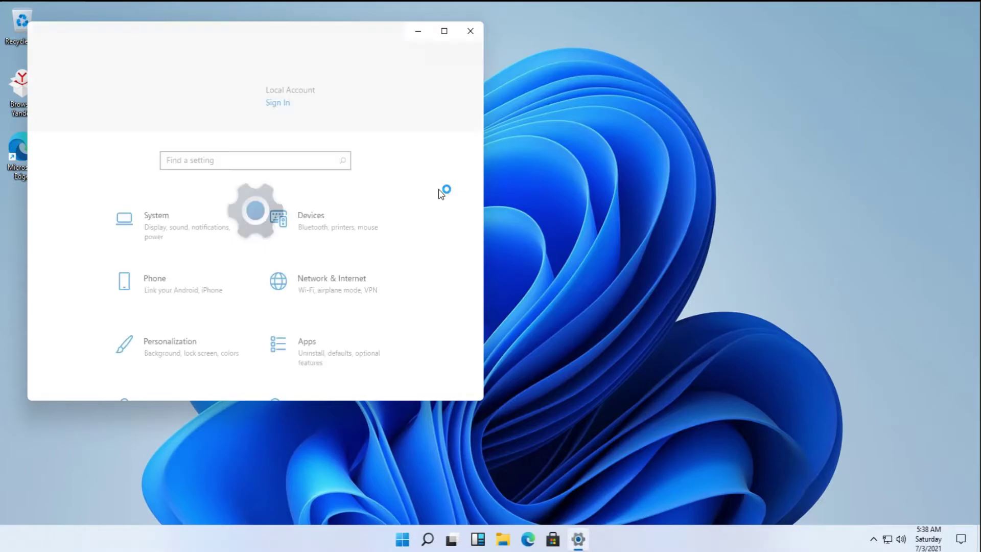
scroll(262, 235, down, 5)
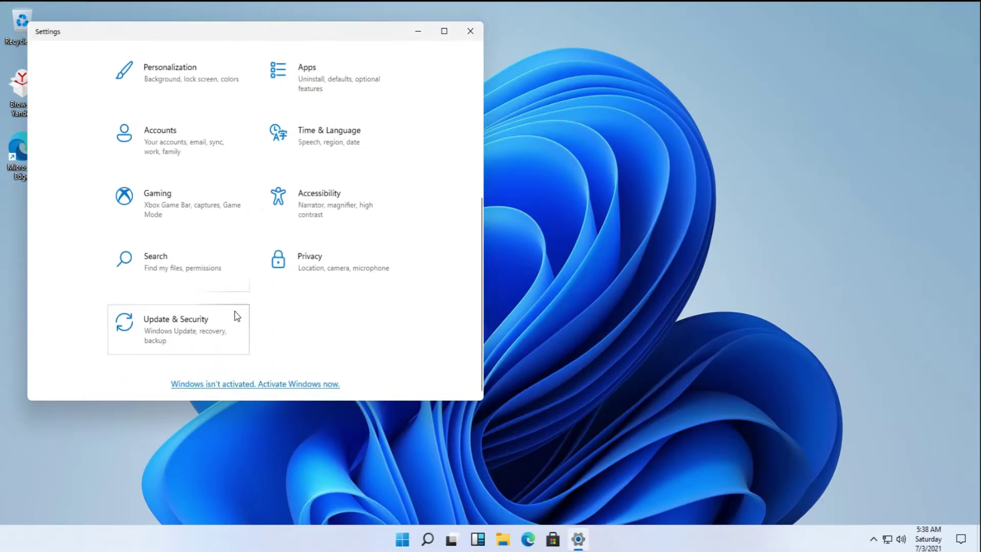
scroll(240, 312, up, 5)
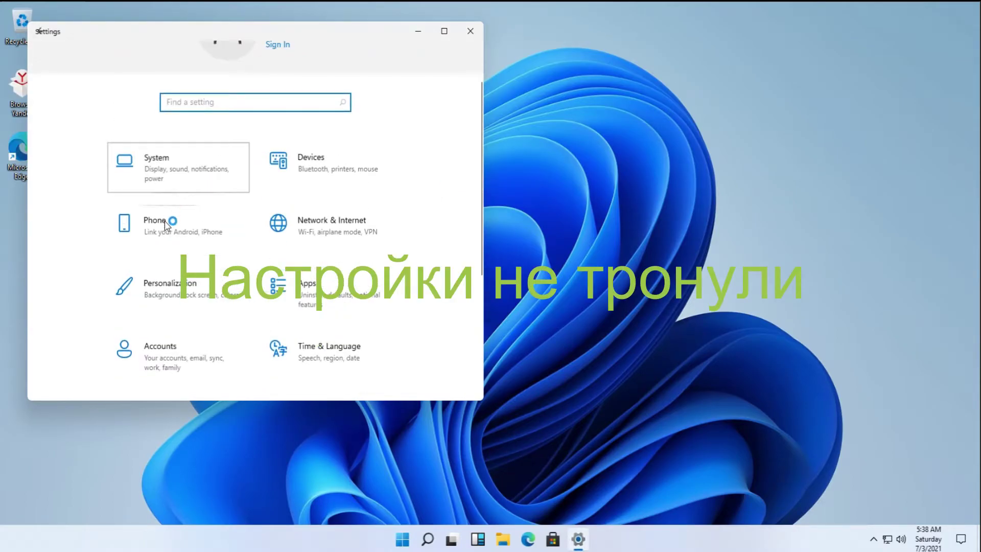
click(153, 164)
scroll(93, 258, down, 3)
click(94, 341)
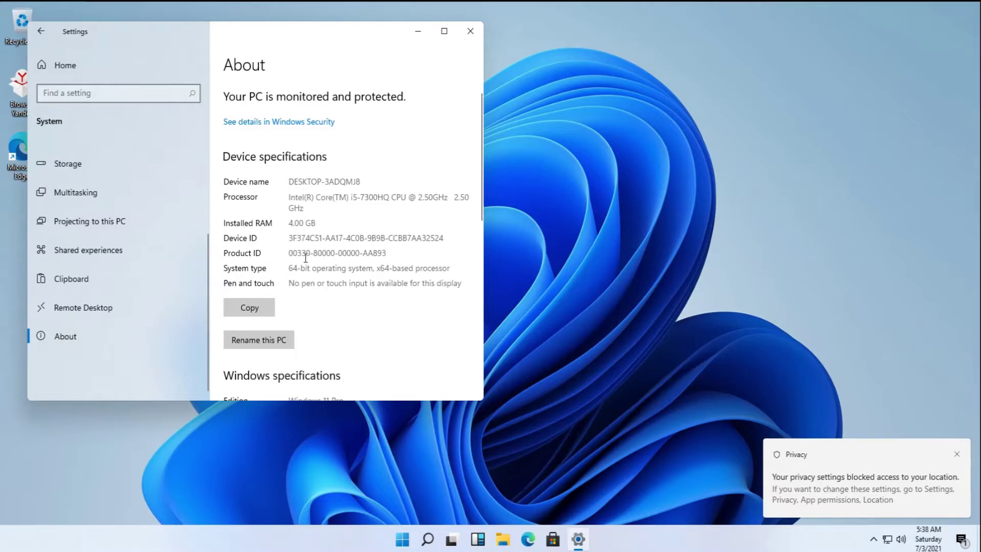
scroll(245, 272, down, 5)
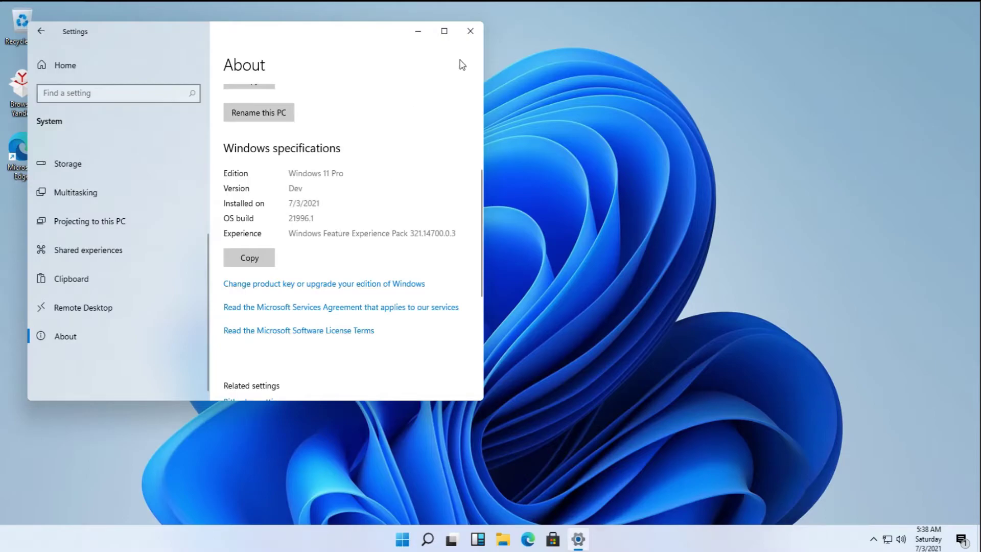
click(470, 31)
Step: Open File Explorer and view the folders on Local Disk (C:) through This PC
click(415, 539)
click(514, 542)
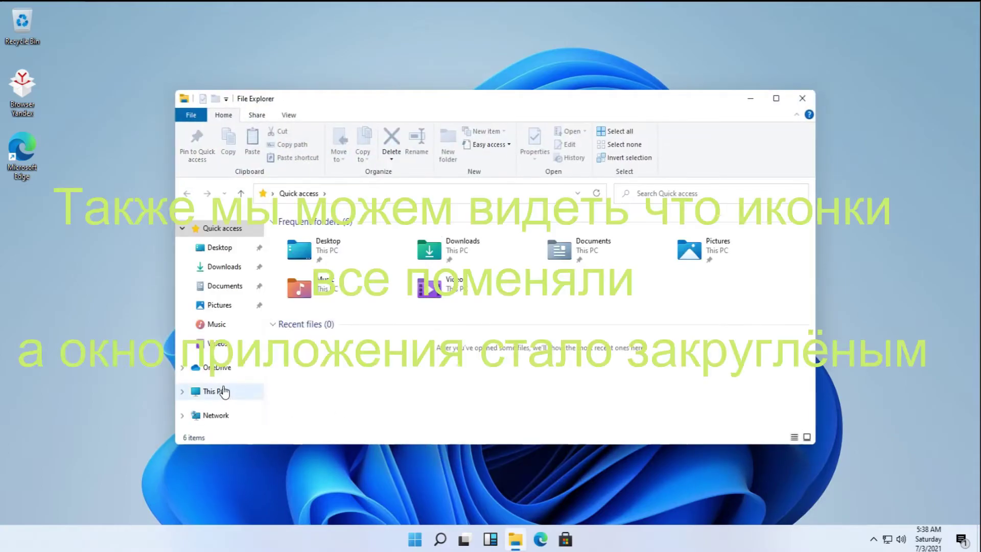
click(225, 391)
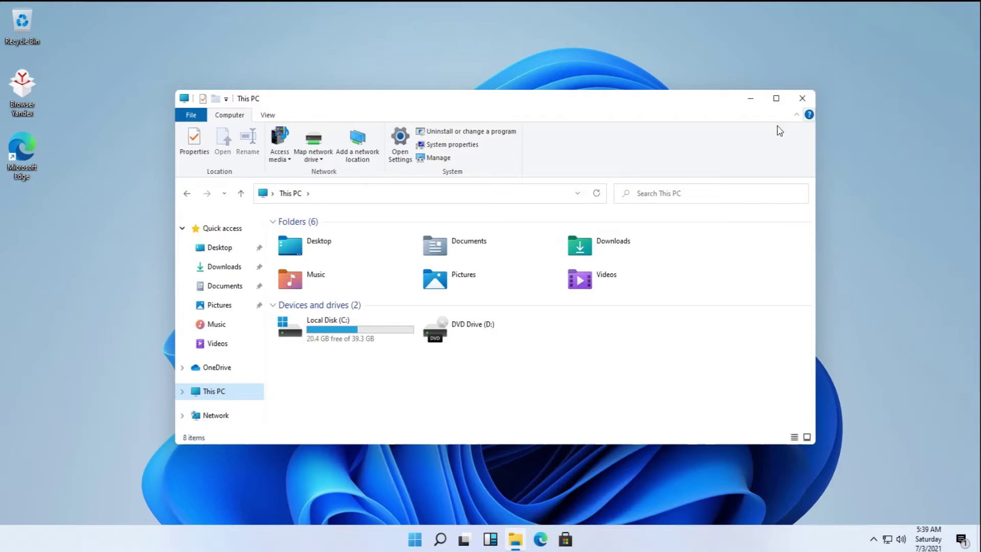
double_click(275, 325)
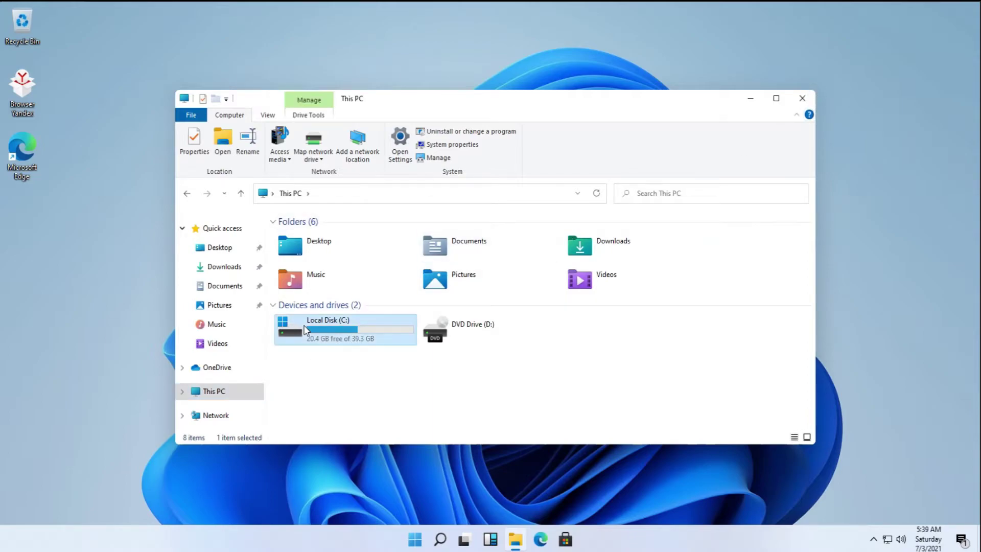
click(299, 312)
Step: Open the properties of This PC to view the system information
right_click(222, 395)
click(239, 385)
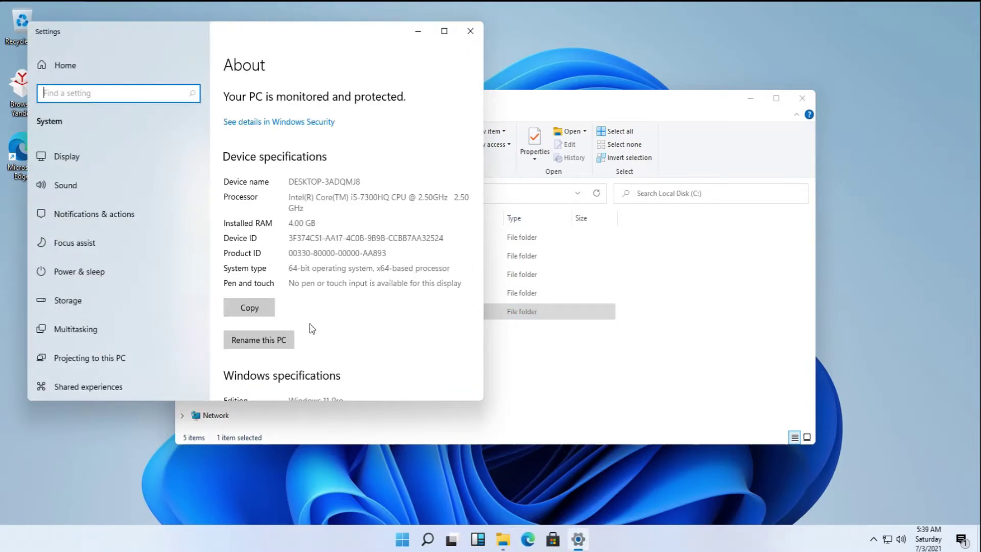
Step: Close Settings, view the properties of Local Disk (C:) in This PC, and close File Explorer
click(470, 30)
click(290, 193)
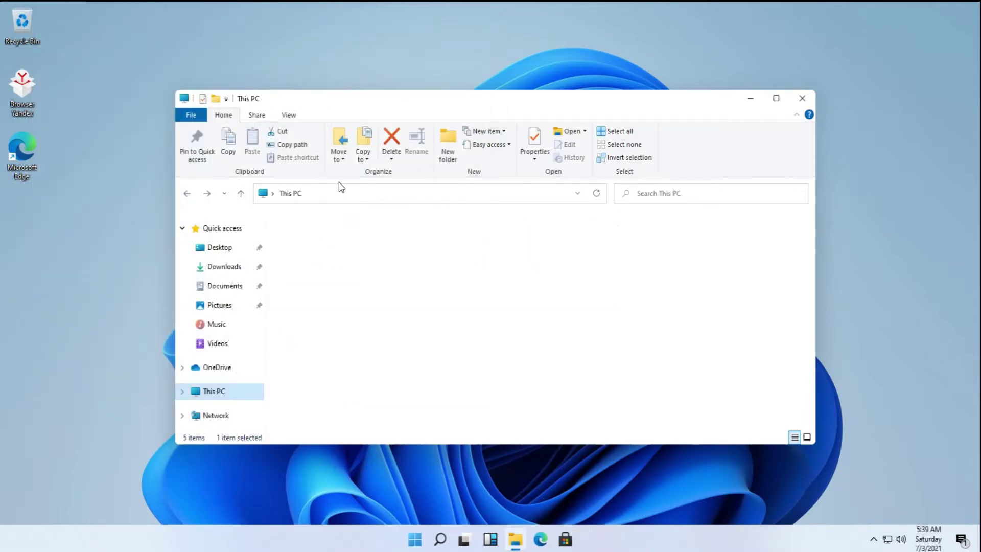
right_click(357, 327)
click(424, 515)
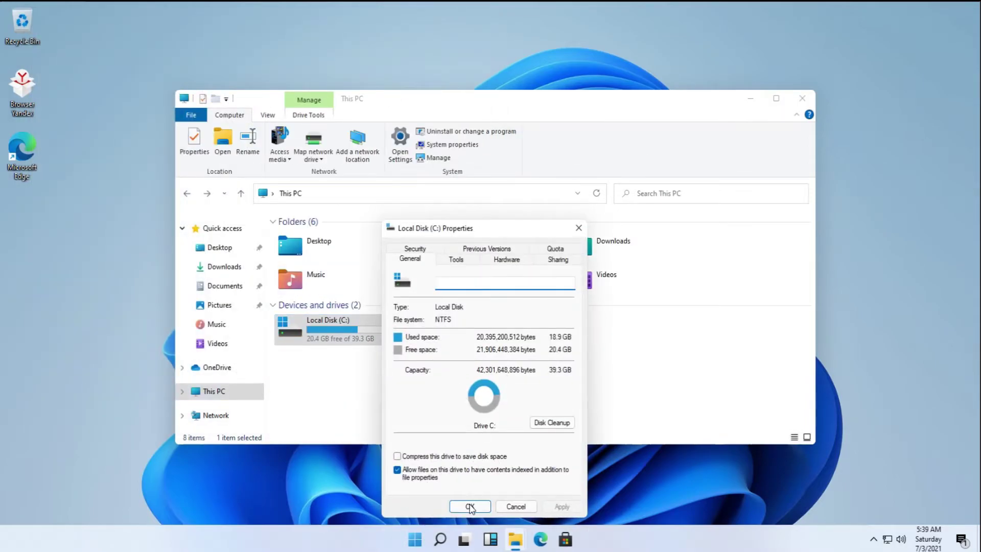
click(470, 506)
click(803, 99)
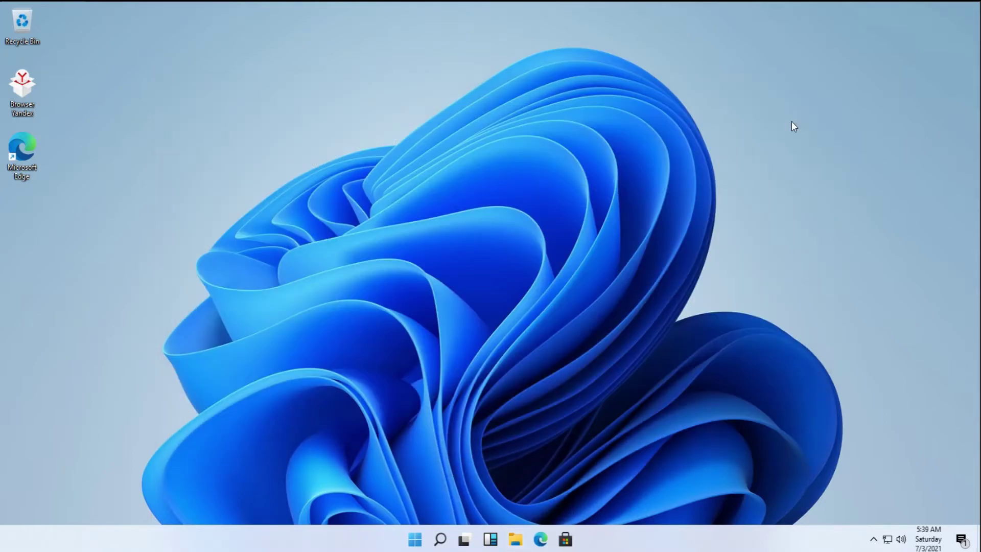
Step: View the pinned apps in the Start menu and the Windows search panel, and return to the desktop
click(414, 539)
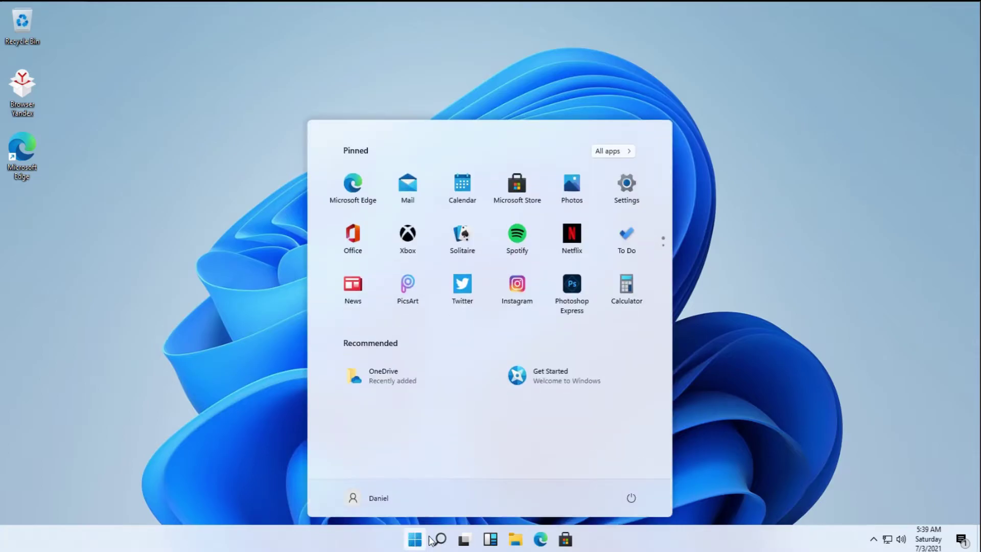
click(440, 539)
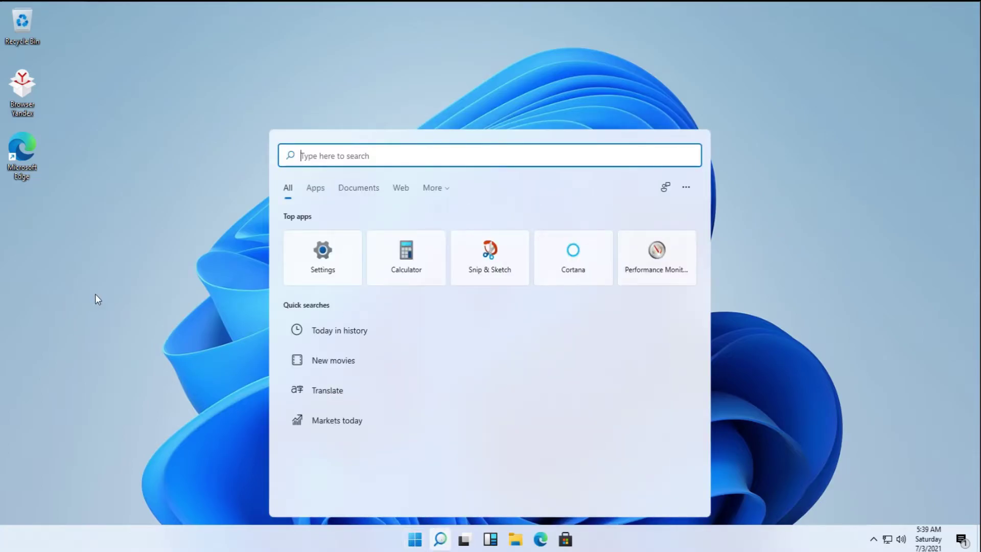
click(96, 294)
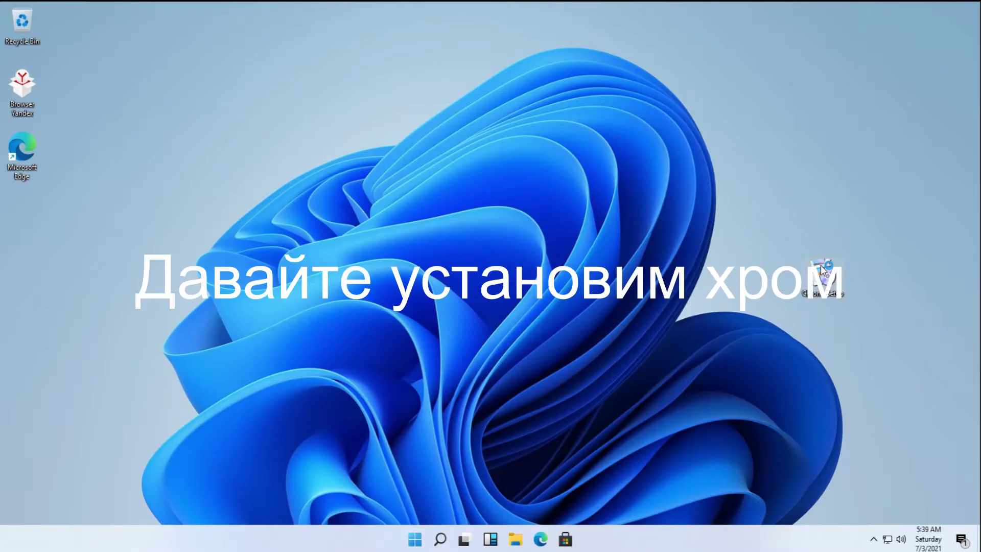
Step: Install Google Chrome from ChromeSetup, allowing it to make changes, and close the two extra startup tabs
double_click(820, 265)
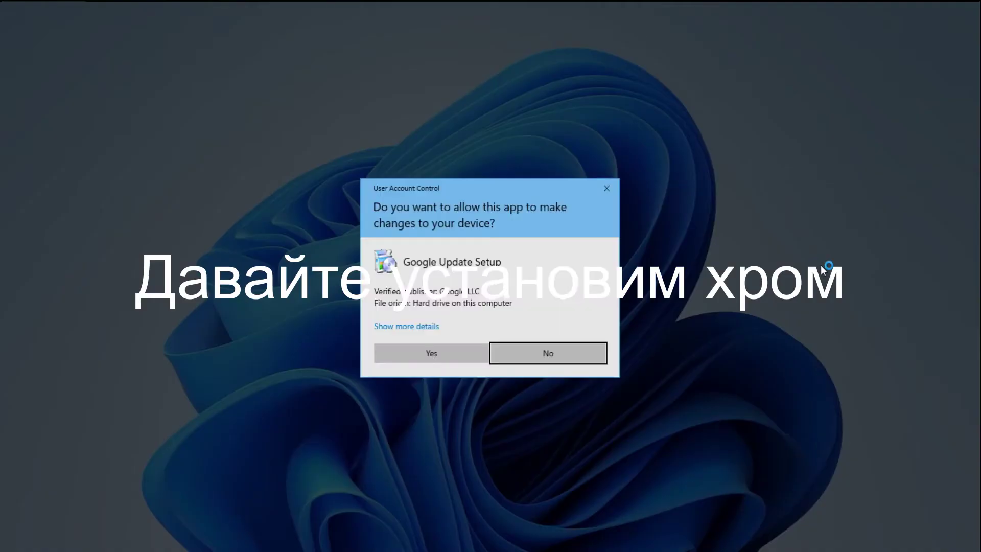
click(468, 351)
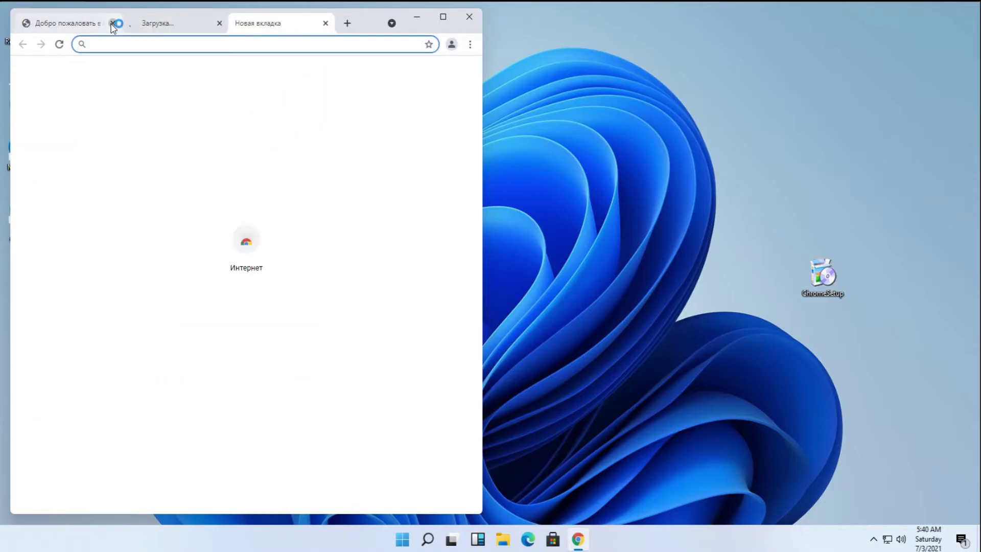
click(112, 23)
click(112, 23)
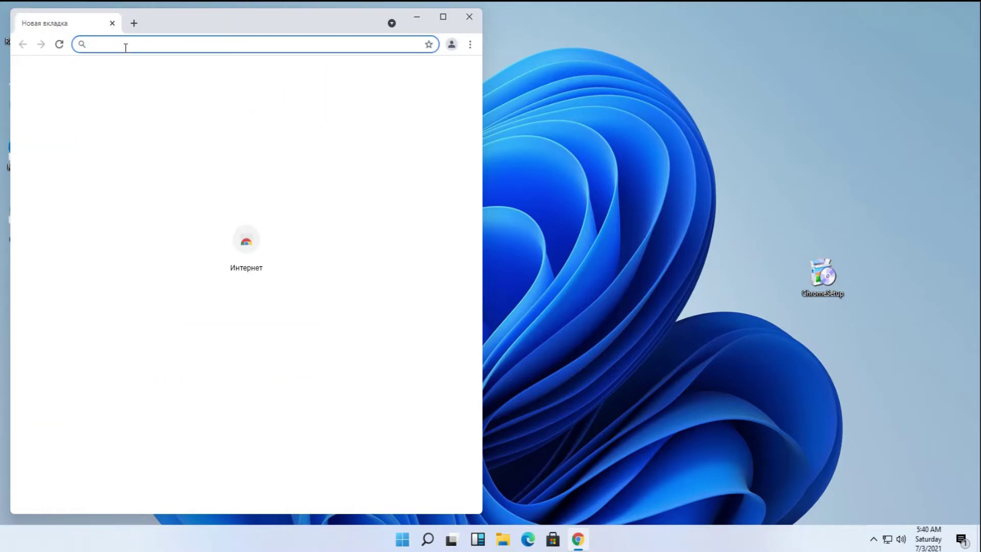
Step: Open vk.com in Chrome
text(v)
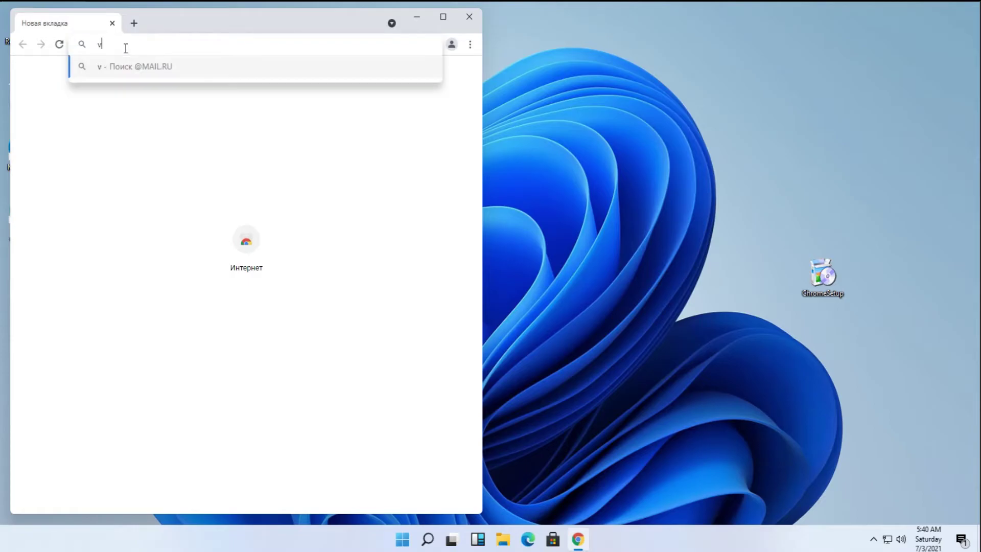
text(k.com)
key(Return)
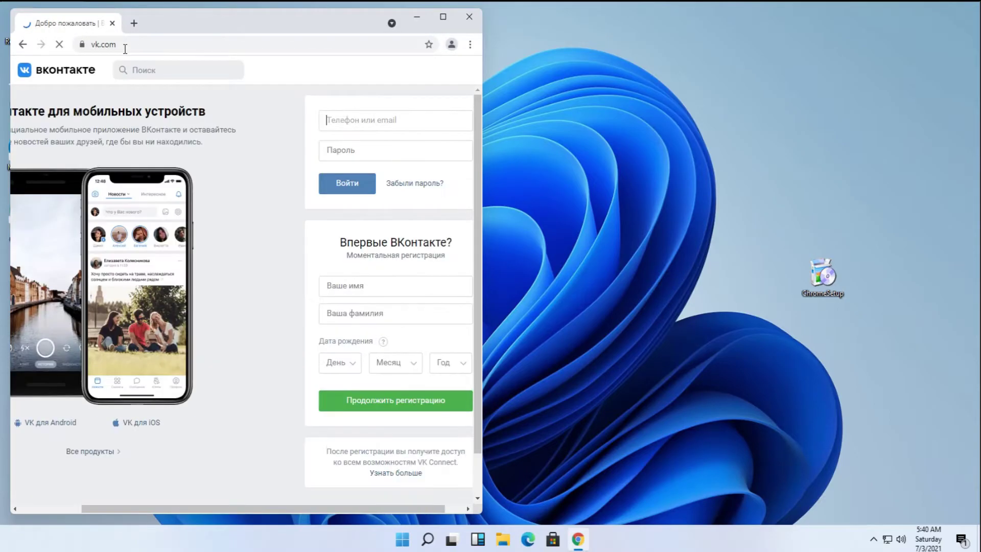
Step: Go to youtube.com and search the site for "winda killer"
click(193, 38)
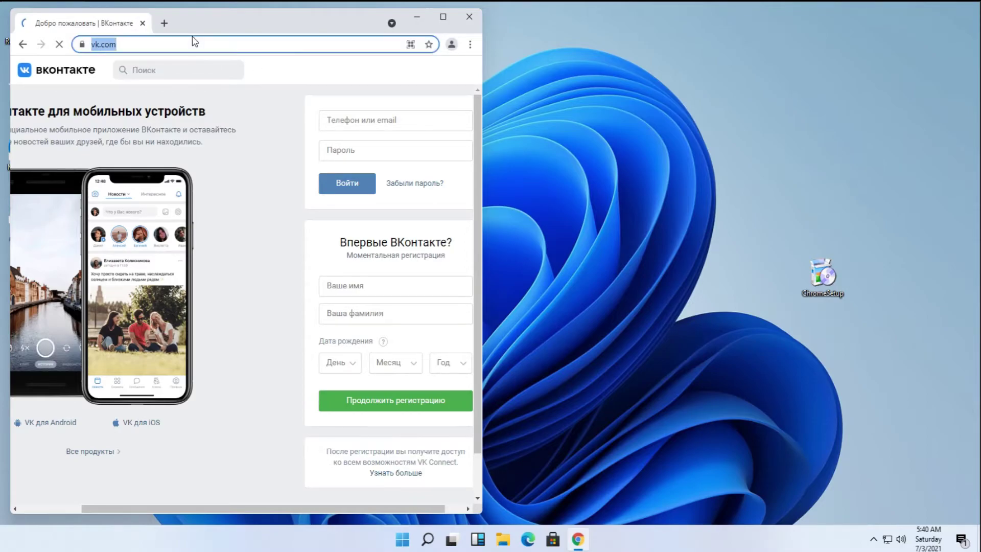
text(youtube.com)
key(Return)
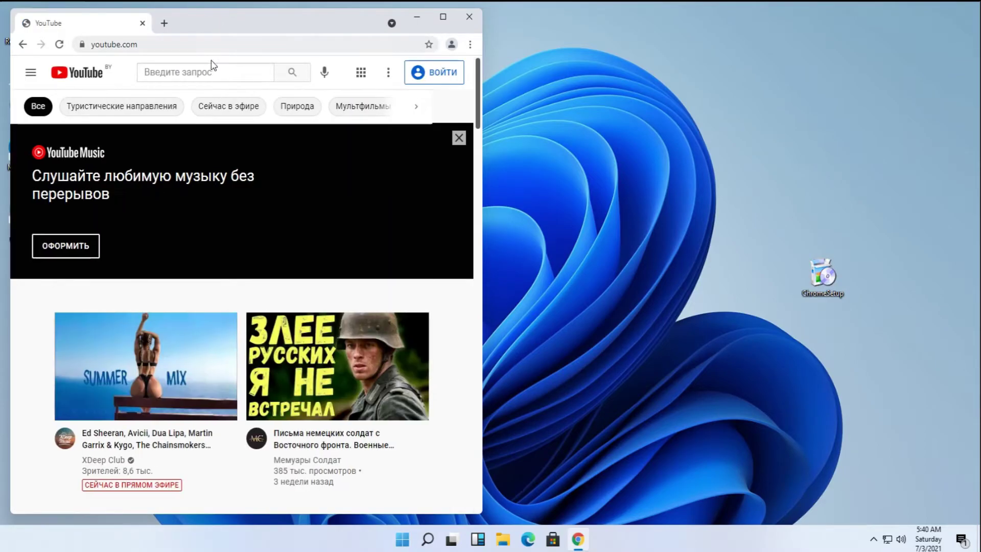
click(206, 74)
text(wi)
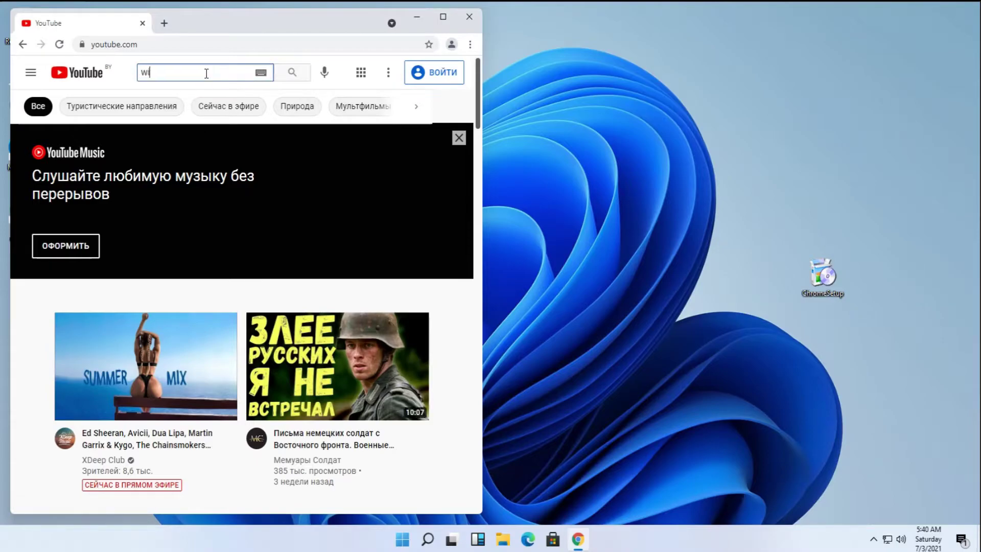
text(nda killer)
key(Return)
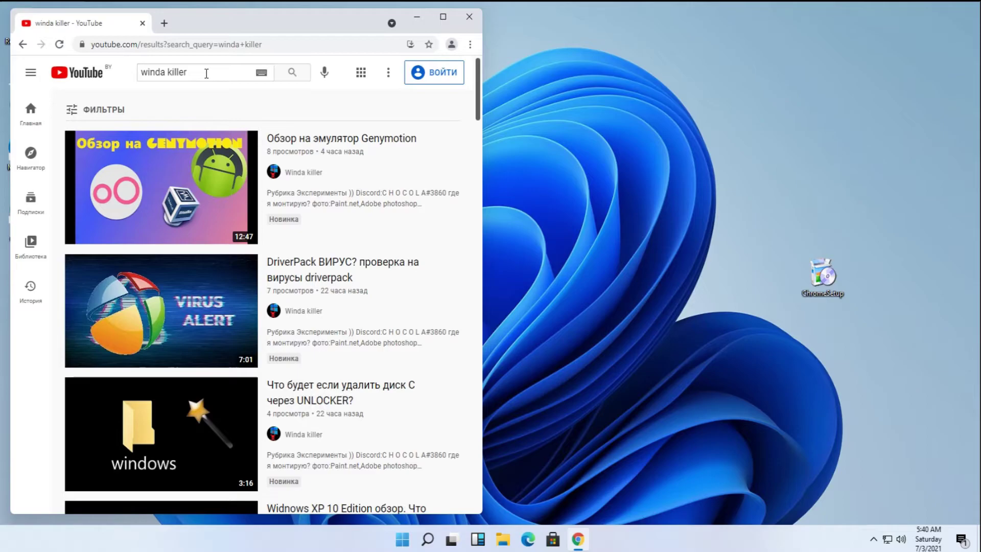
Step: Play the video "Обзор на эмулятор Genymotion" in a maximized window and switch its quality to an HD setting
click(178, 183)
click(443, 17)
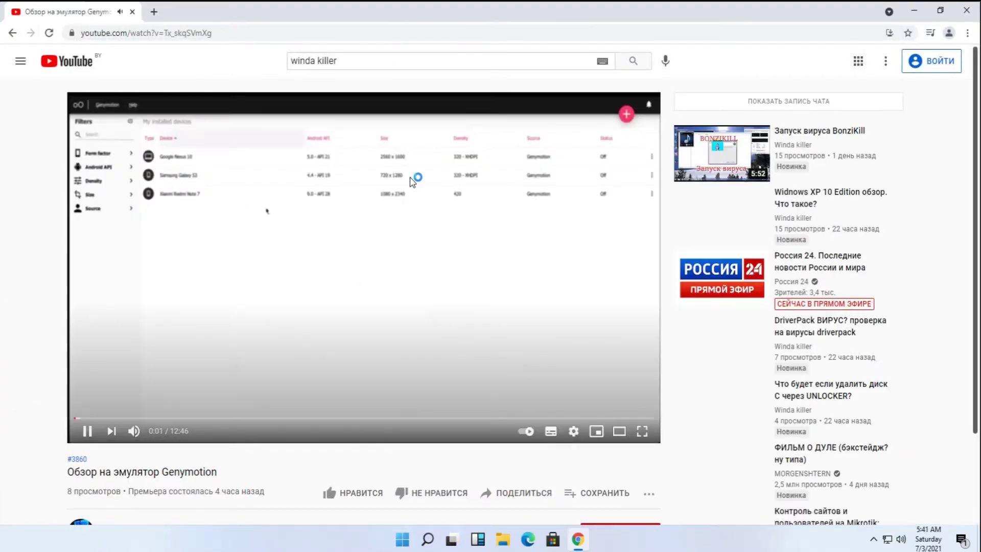
click(573, 430)
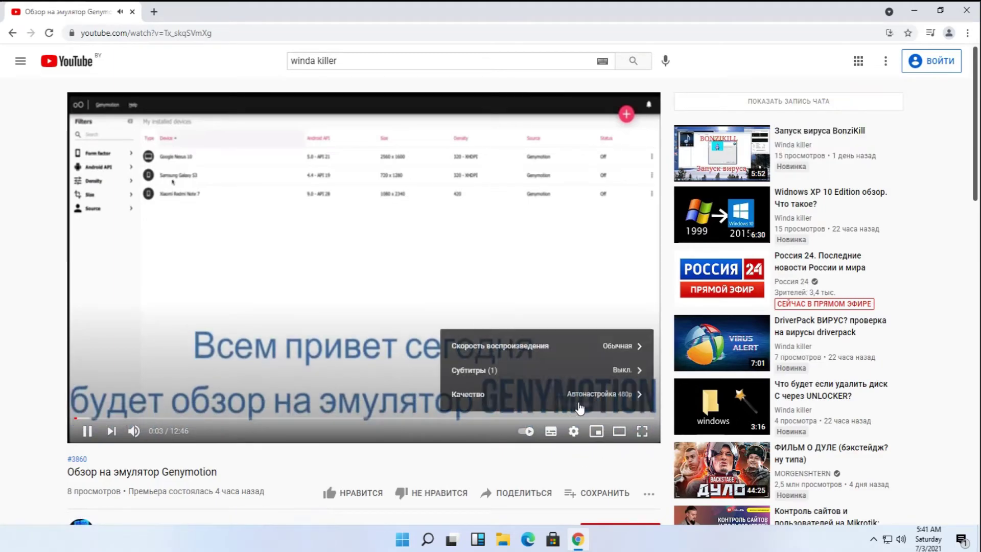
click(587, 394)
click(518, 279)
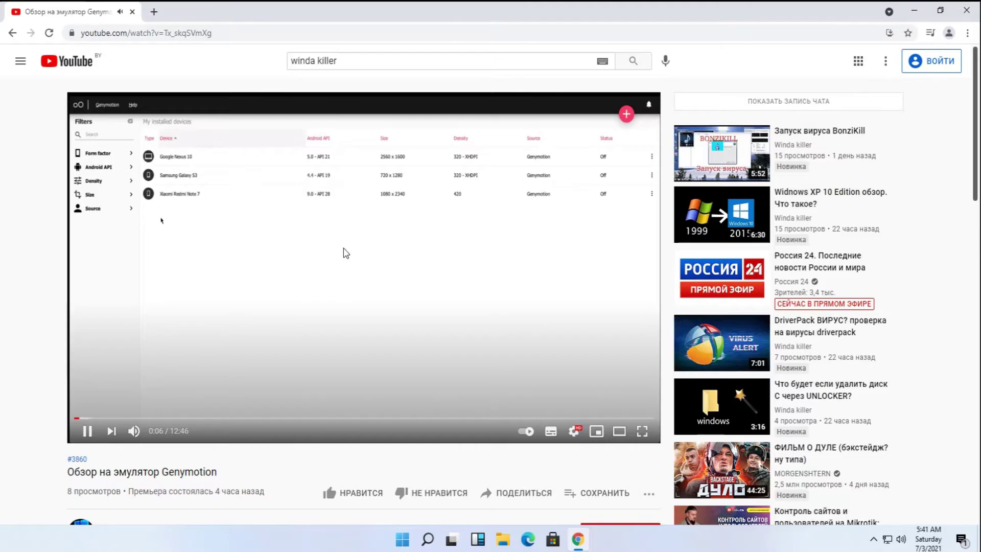
Step: Look over the video page, skip the playback ahead to about 8:43, and pause it
scroll(340, 261, down, 7)
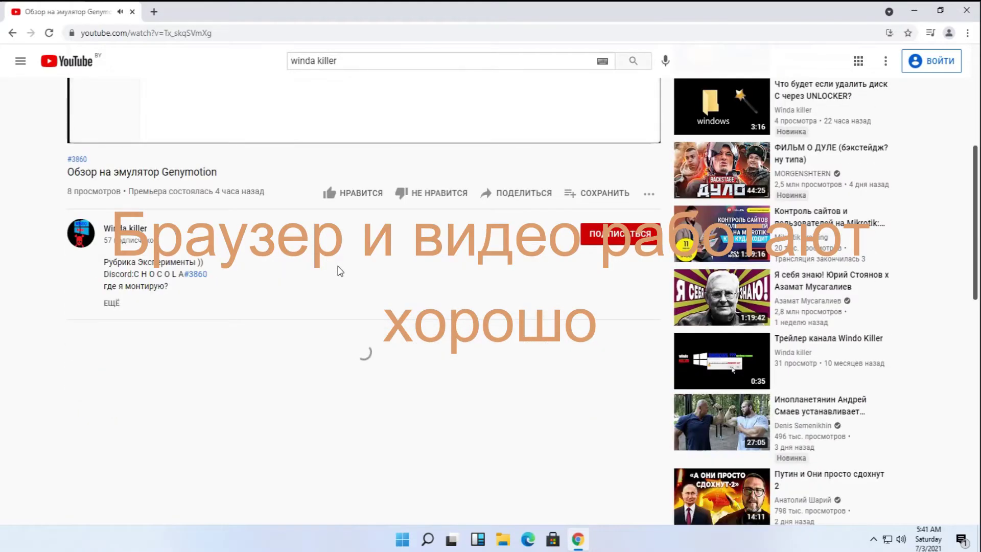
scroll(282, 336, up, 6)
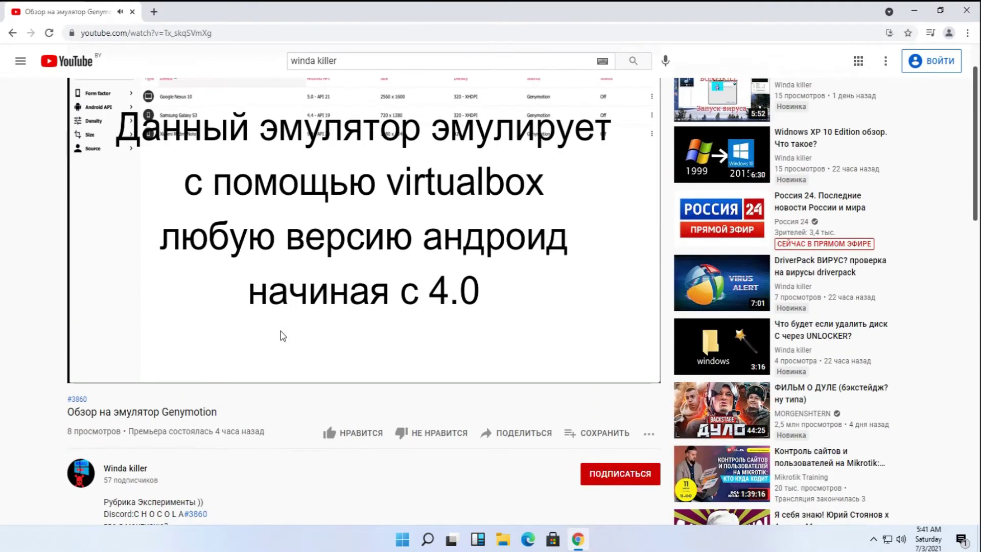
scroll(282, 333, up, 1)
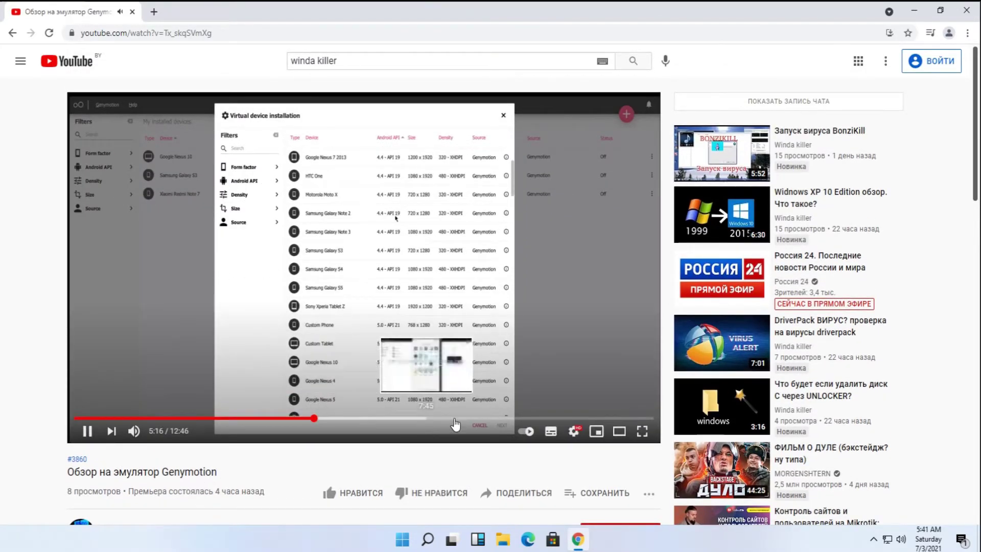
click(470, 418)
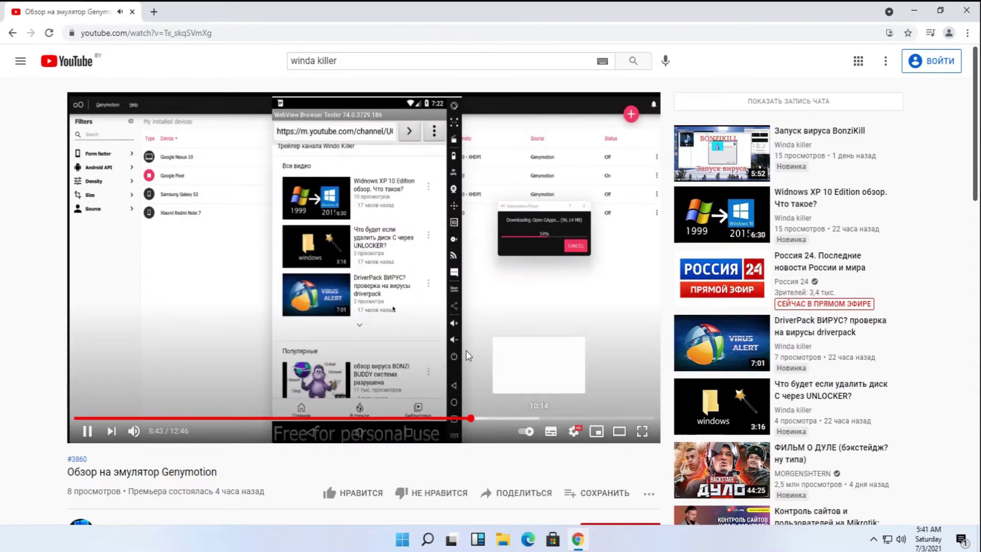
click(466, 351)
Step: Open the Winda killer channel from the video page and view its "О канале" section
scroll(255, 419, down, 1)
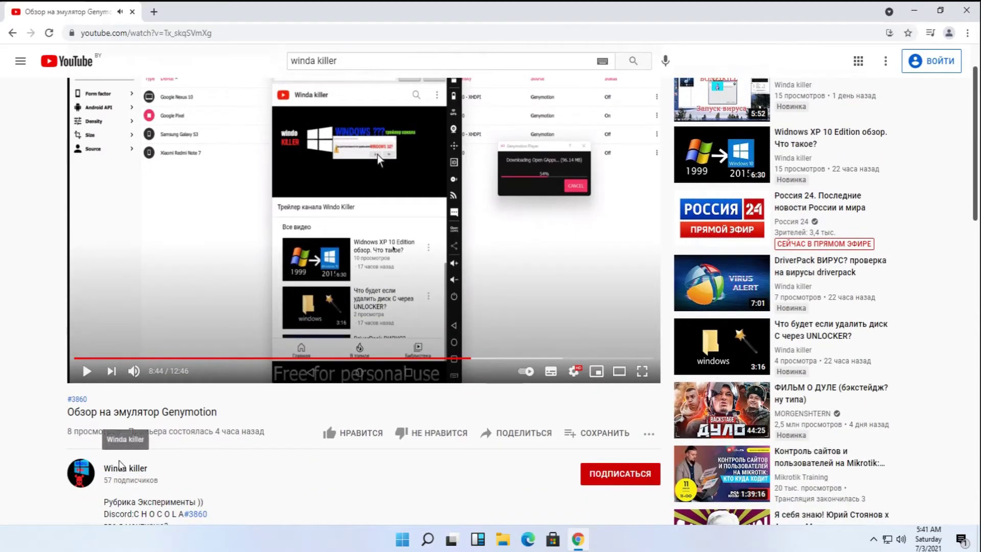
click(123, 474)
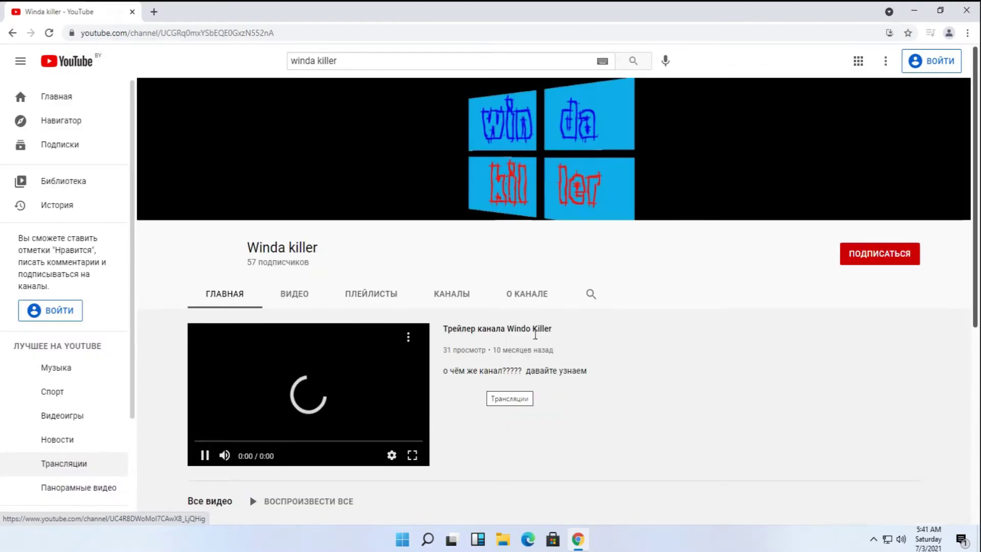
click(539, 295)
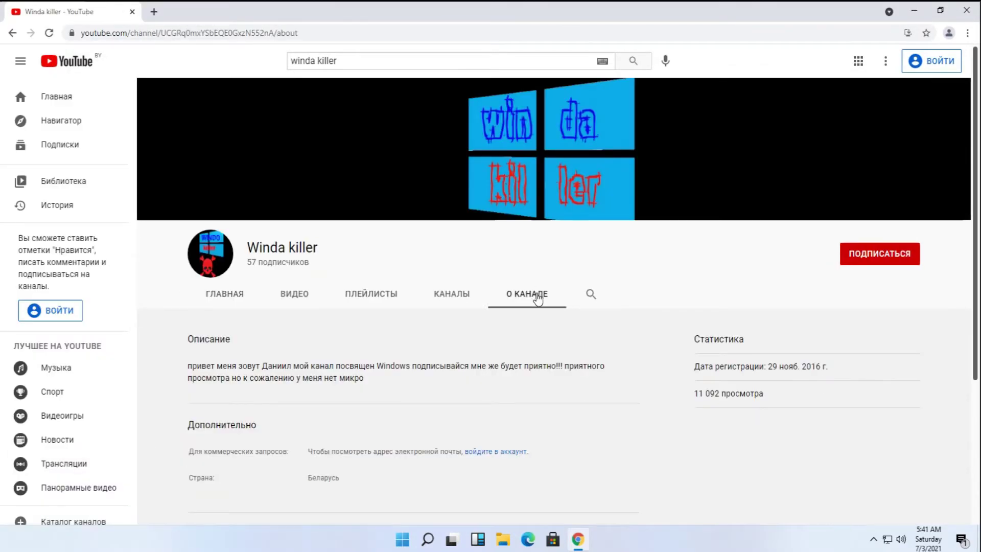
Step: Return to the YouTube home page and browse the recommended videos
click(77, 99)
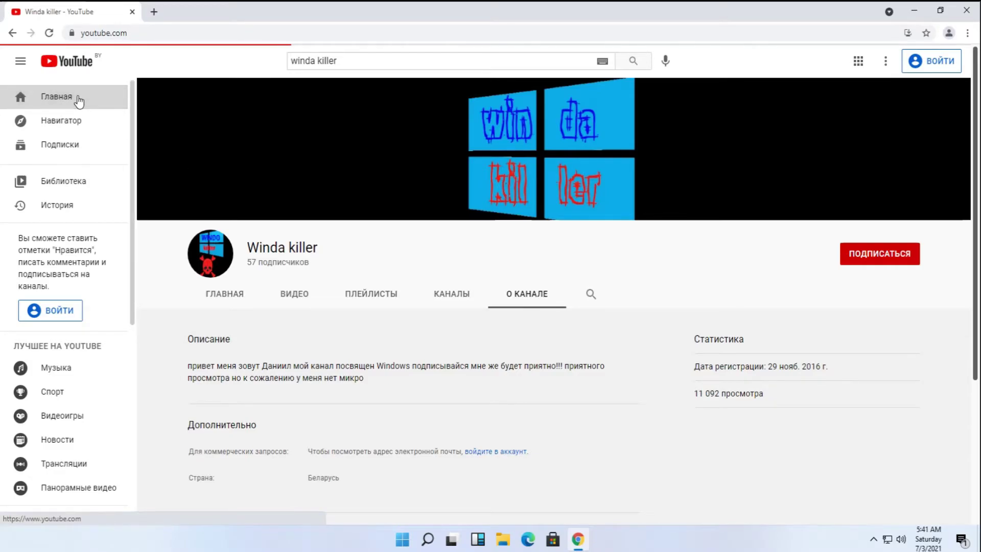
scroll(72, 99, down, 1)
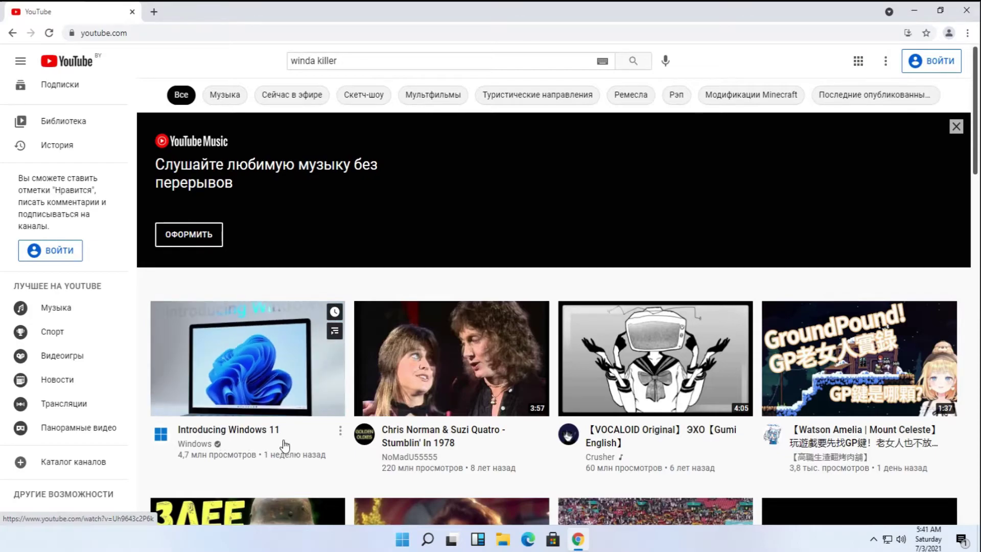
scroll(443, 377, down, 5)
scroll(469, 352, up, 3)
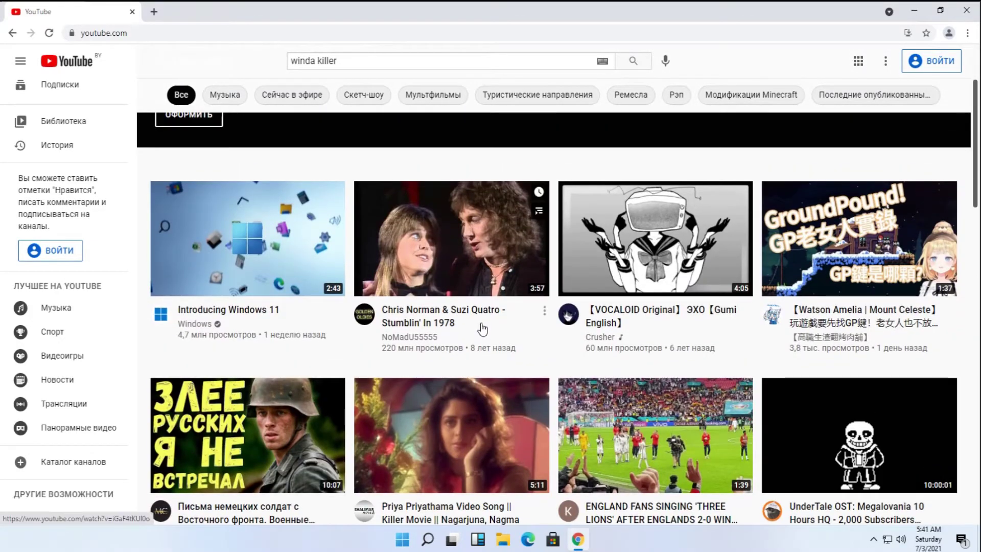
Step: Close Chrome, and open the Windows widgets dashboard to view it before dismissing it
click(966, 15)
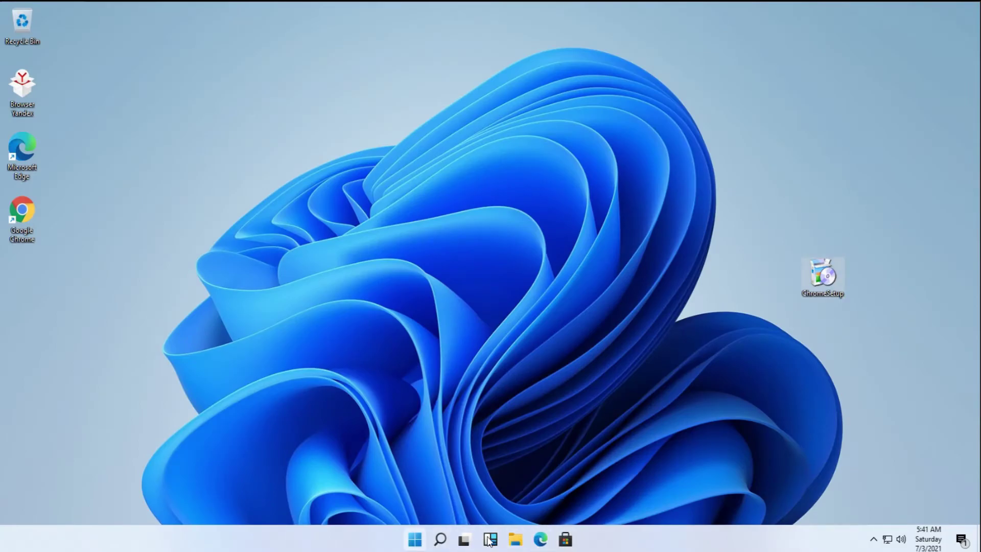
click(496, 539)
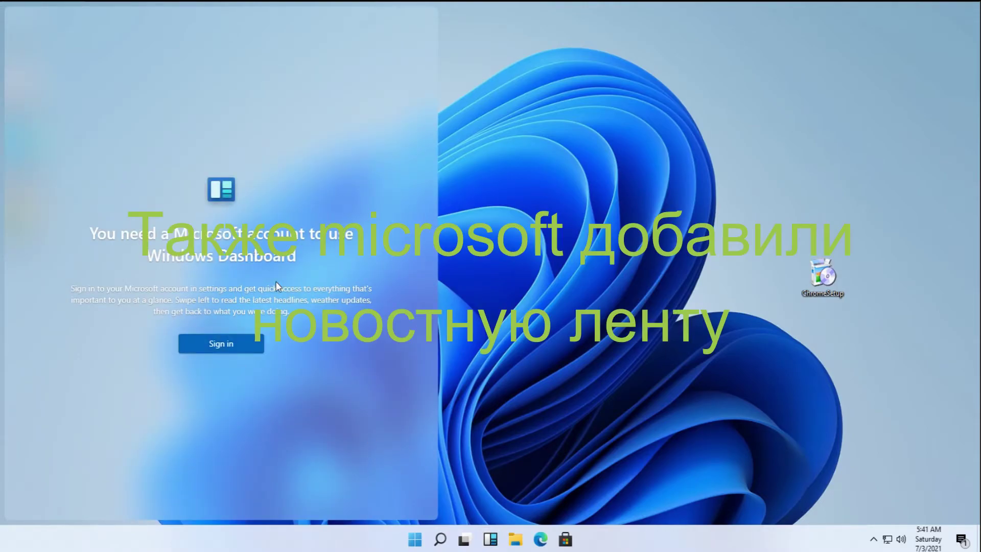
click(439, 367)
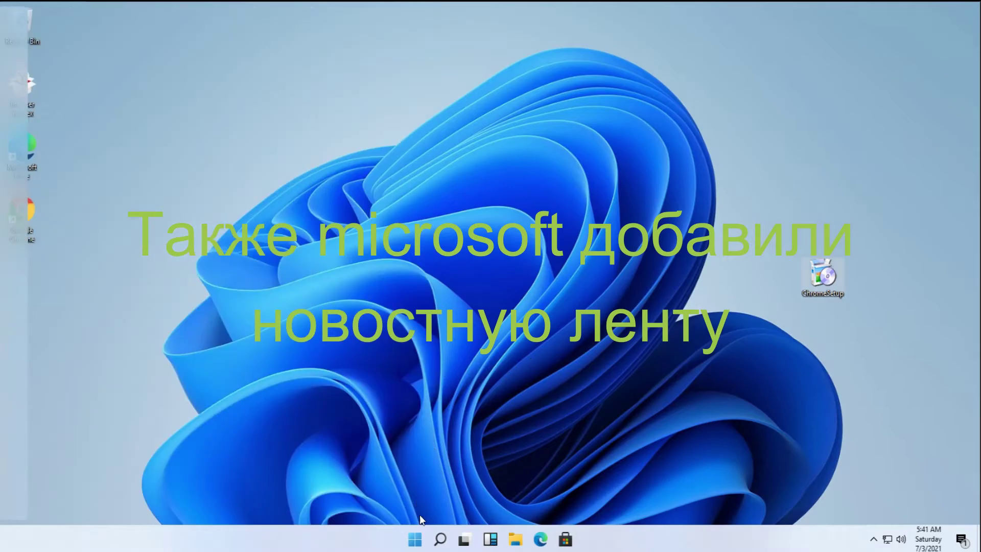
Step: Create a second virtual desktop in Task View and switch to it
click(465, 539)
click(547, 473)
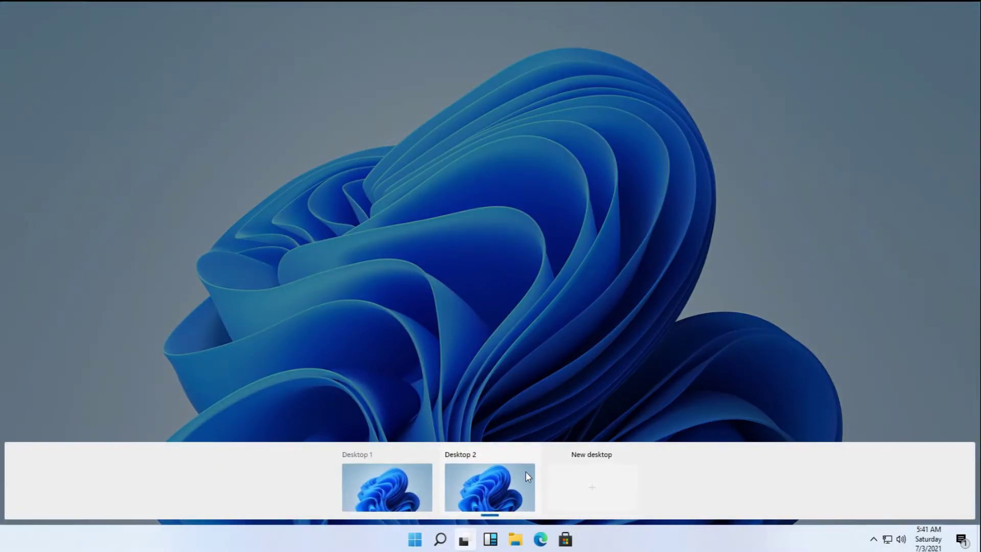
click(499, 463)
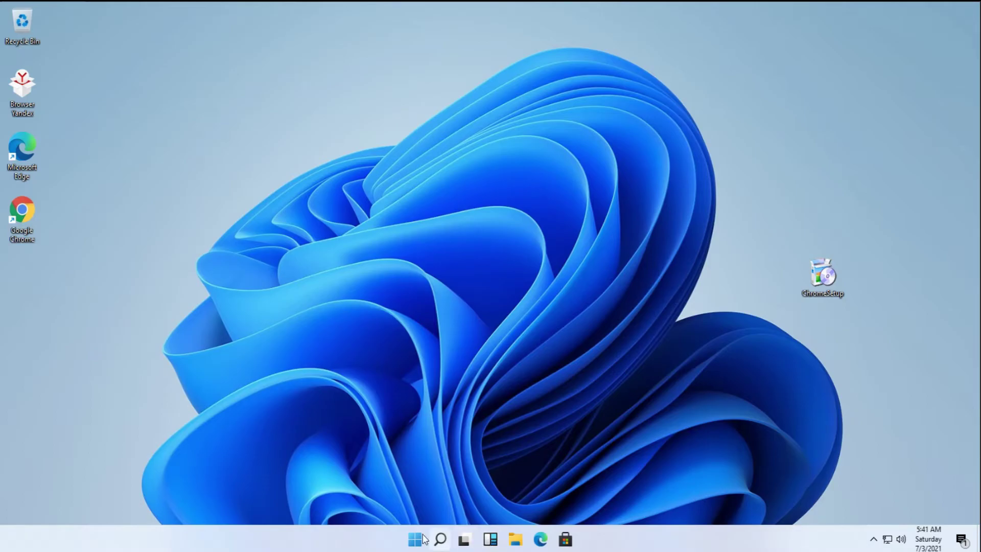
Step: Remove Desktop 2 in Task View and return to the remaining desktop
click(465, 540)
click(526, 454)
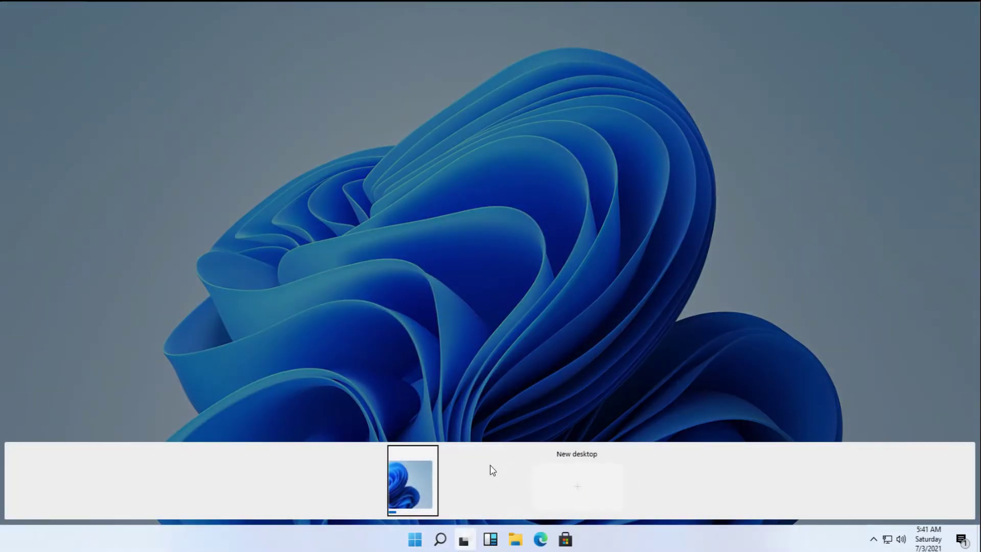
click(374, 491)
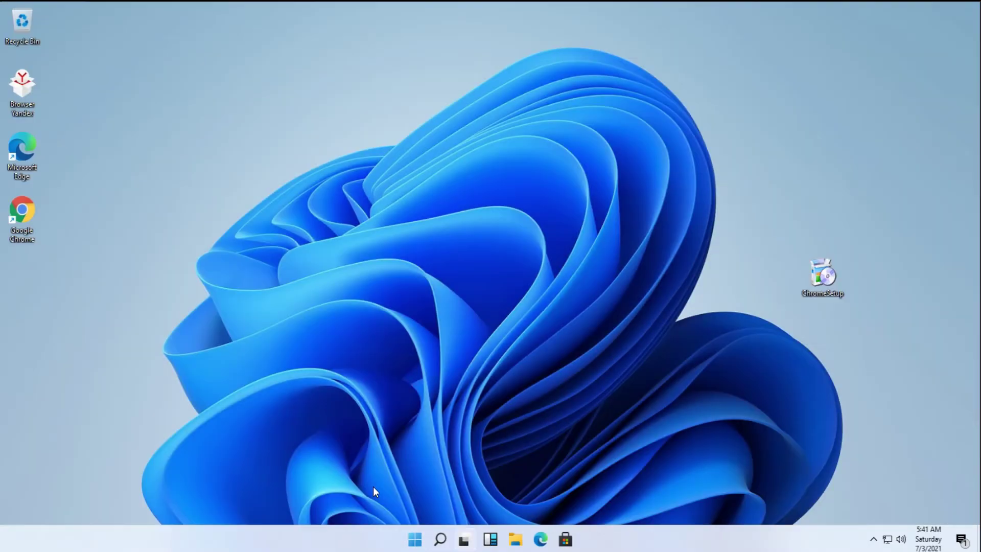
Step: Check the speaker volume control, and open the date and time calendar from the system tray
click(901, 539)
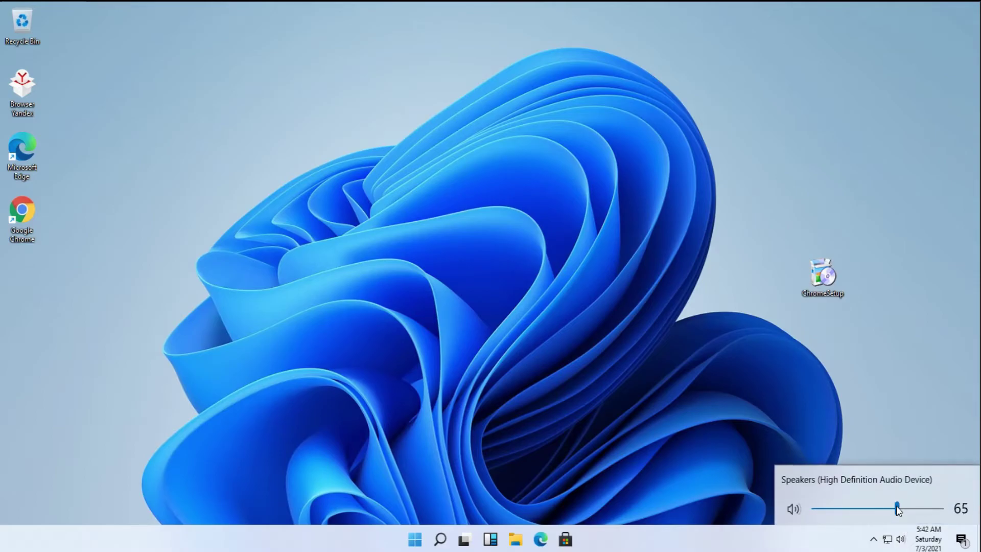
drag(899, 520, 978, 492)
click(927, 539)
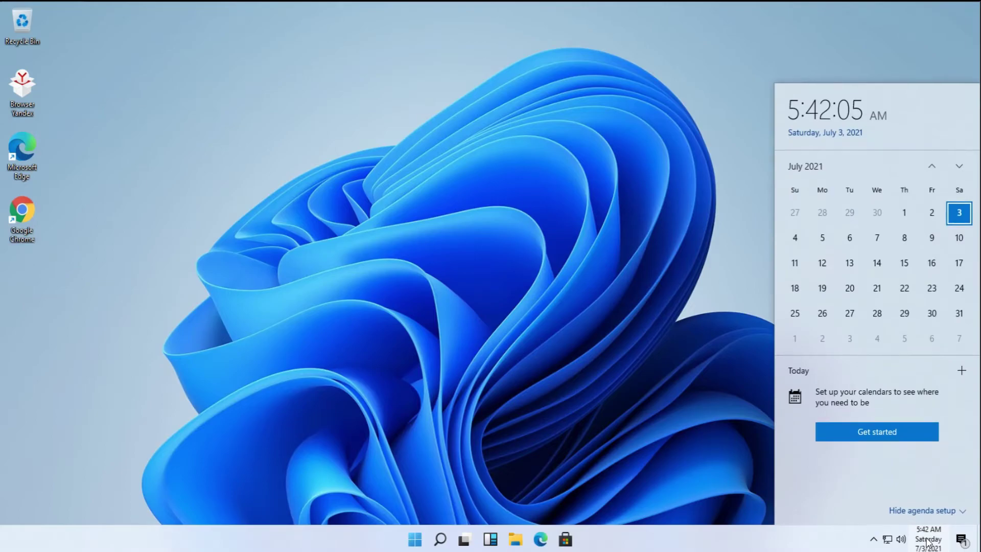
Step: Open Windows Security from the hidden tray icons, look over its overview and settings entry, and close it
click(873, 539)
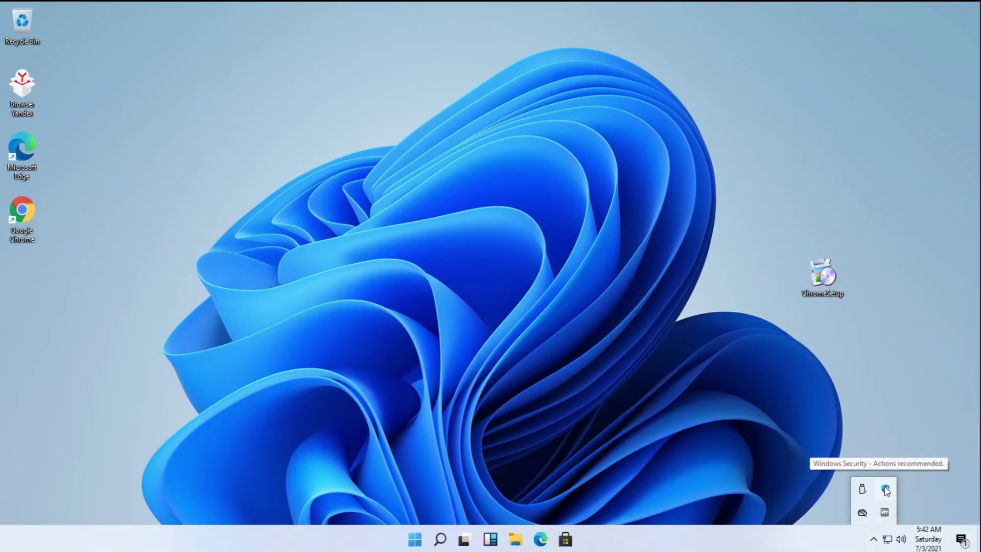
click(885, 489)
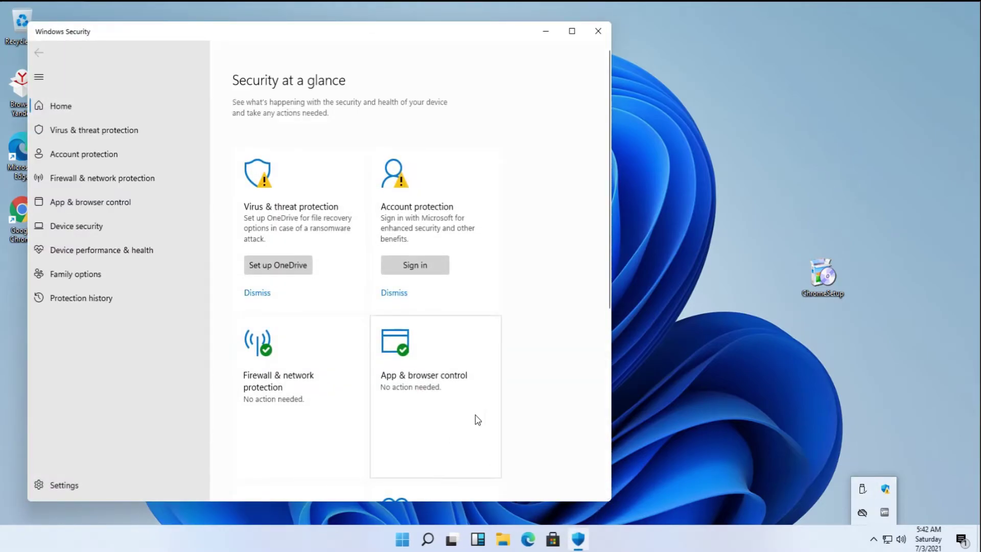
click(127, 485)
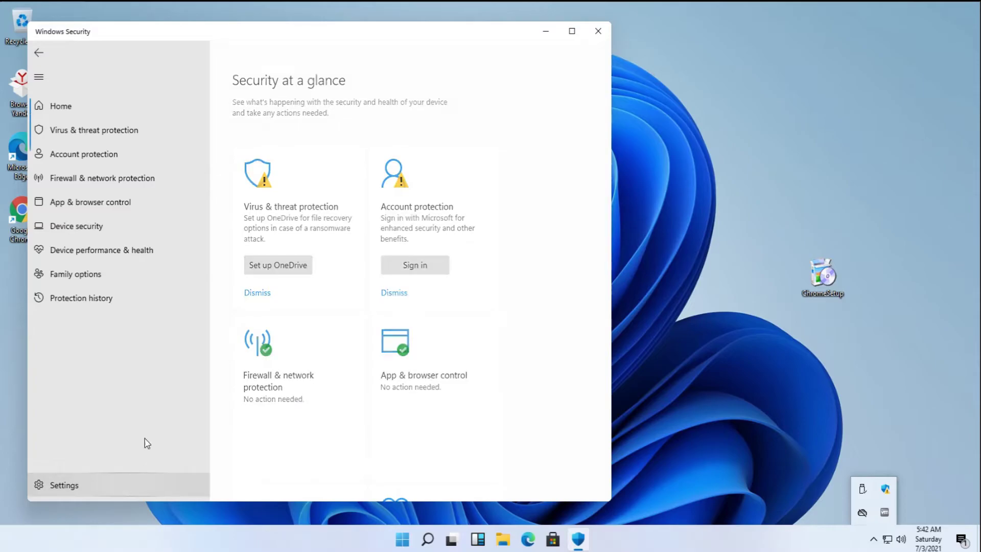
click(598, 31)
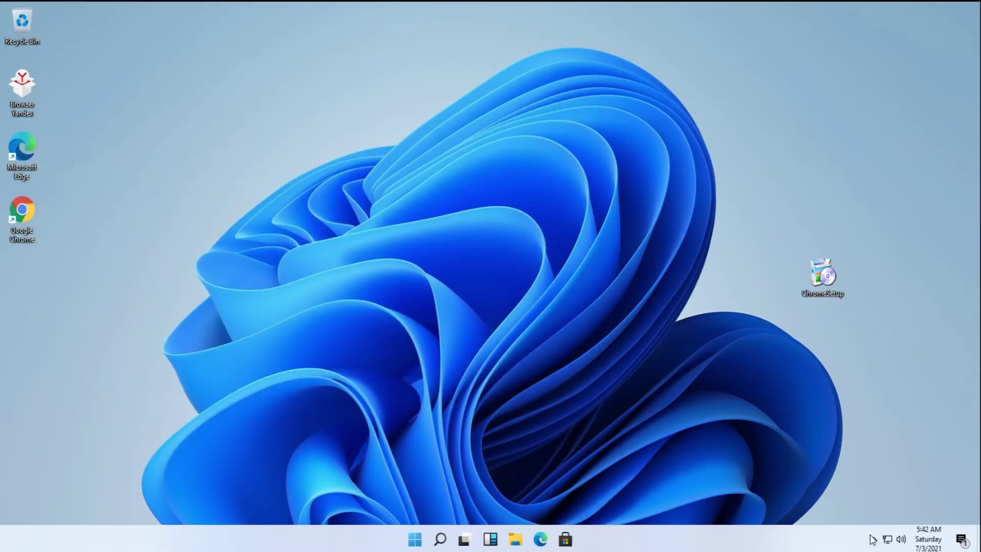
Step: View the network status, the notification center and the hidden tray icons, and dismiss them
click(889, 539)
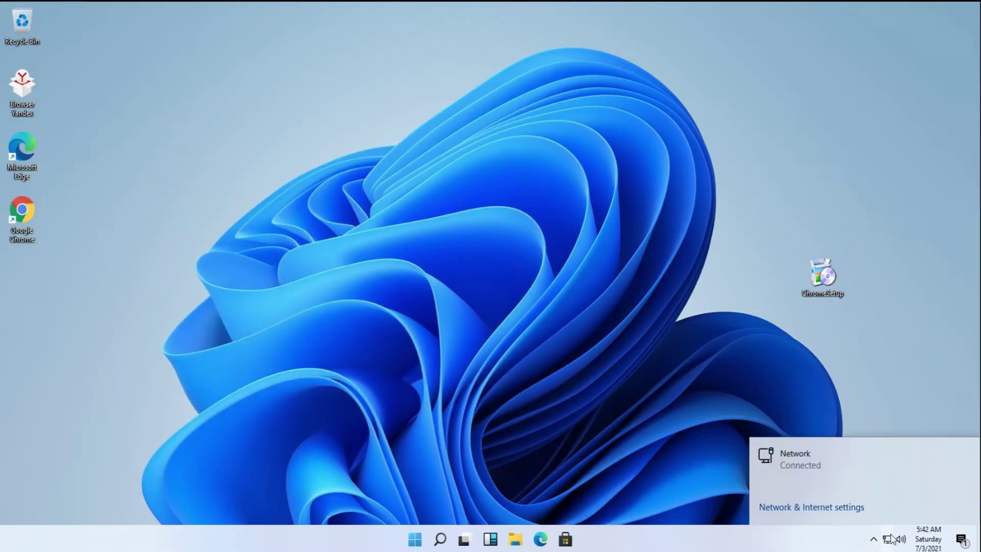
click(962, 541)
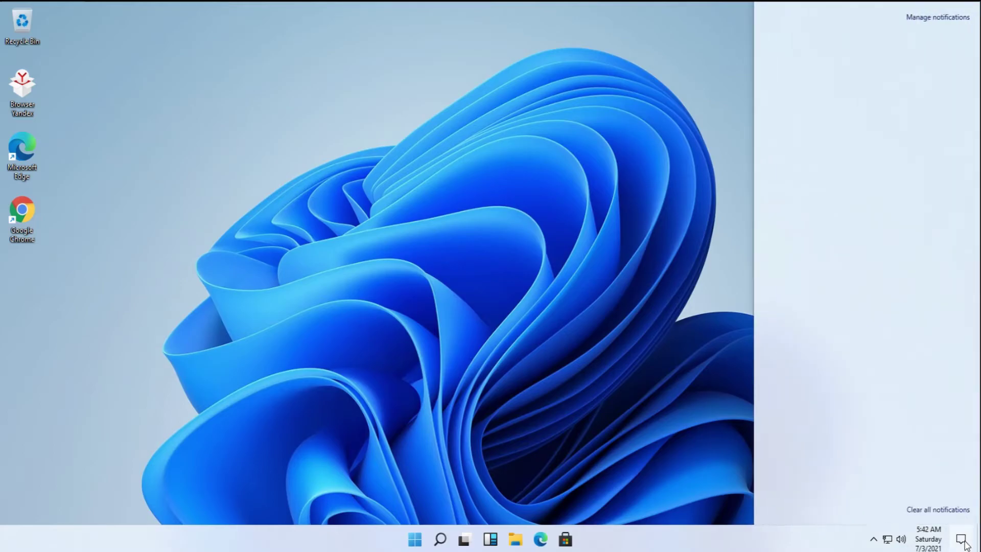
click(961, 542)
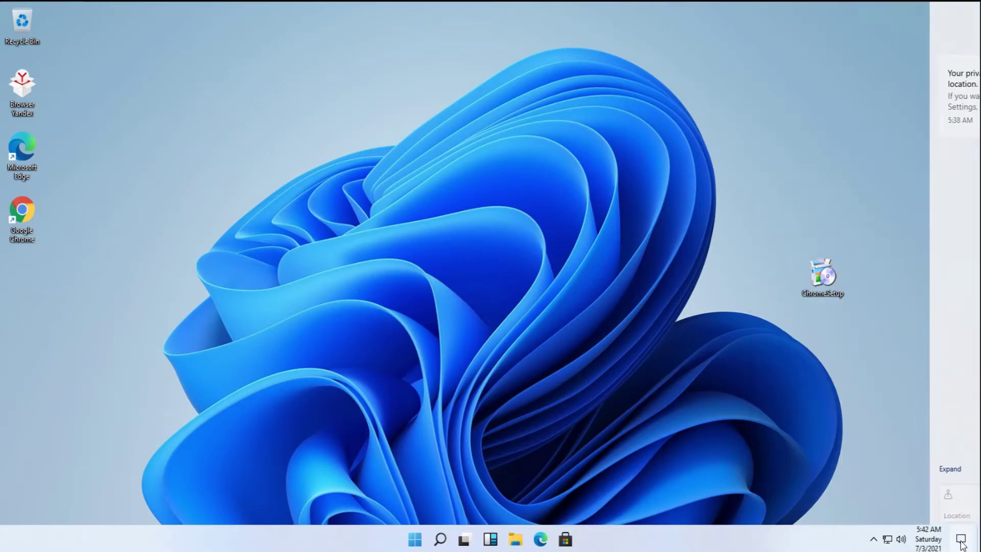
click(873, 539)
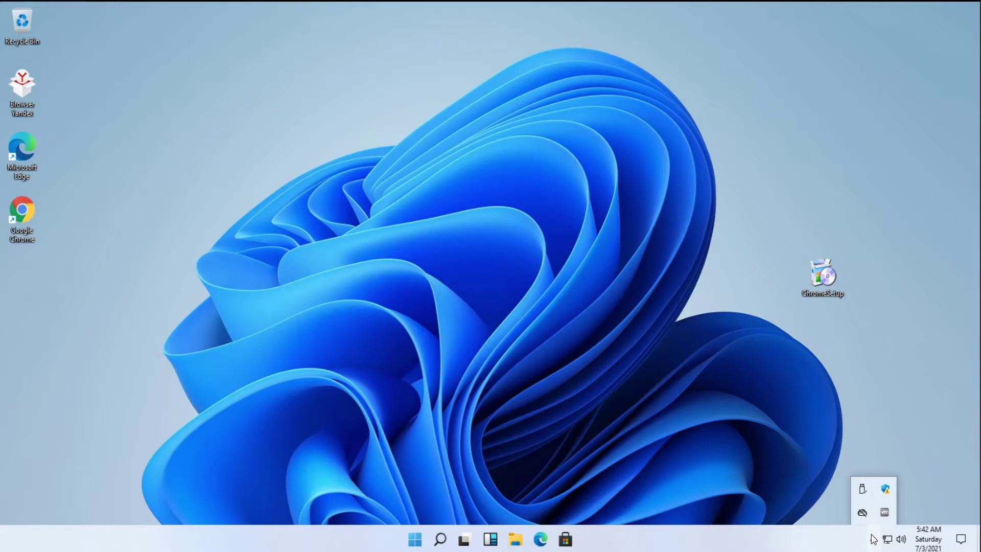
click(571, 460)
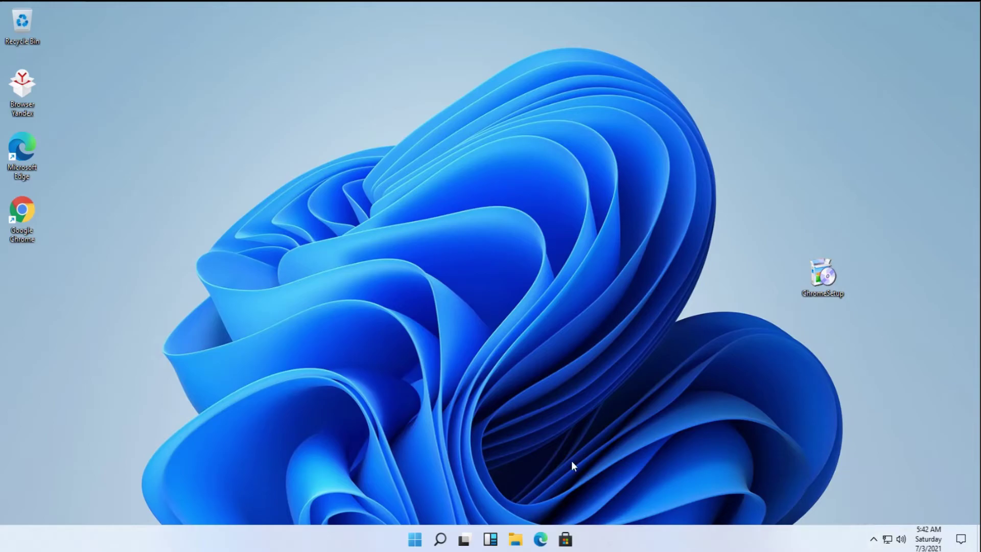
Step: Launch the pinned Calendar app to view its welcome page, and close it
click(415, 541)
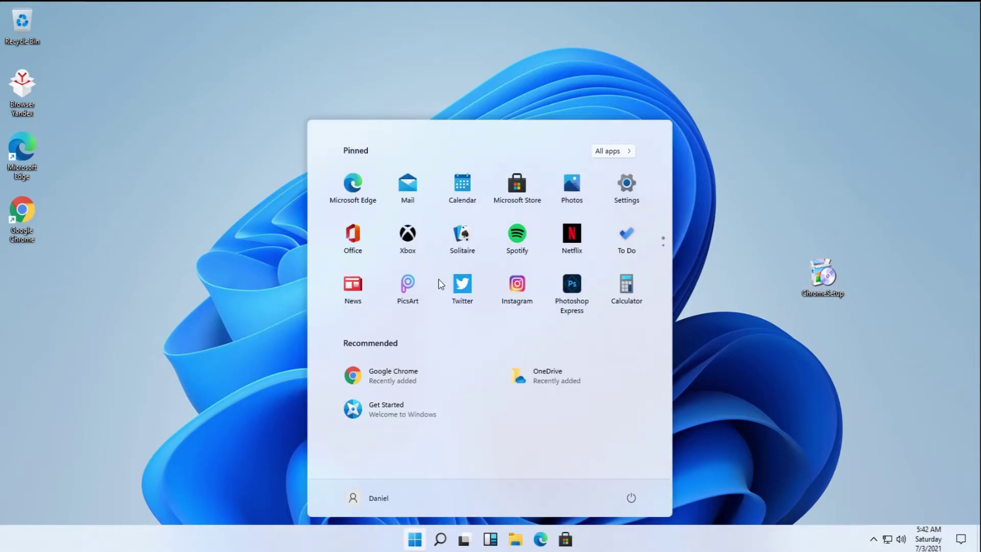
click(462, 184)
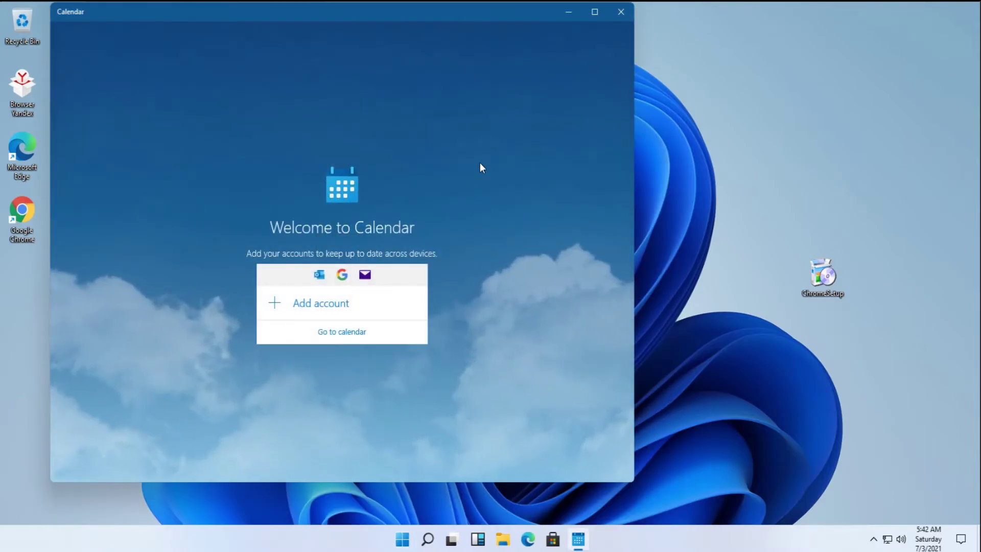
click(621, 11)
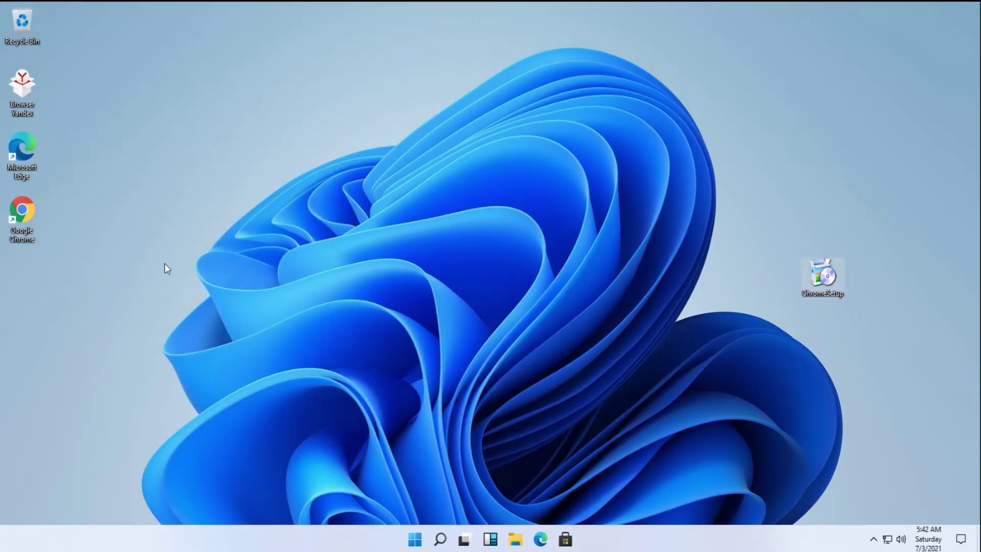
Step: Lock the user account, sign back in from the lock screen, and dismiss the Start menu
click(415, 538)
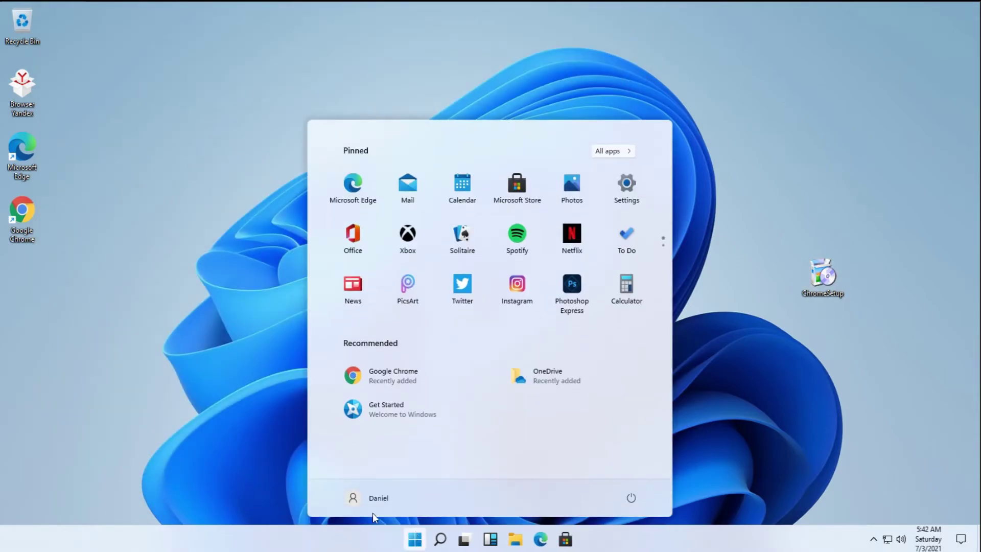
click(364, 498)
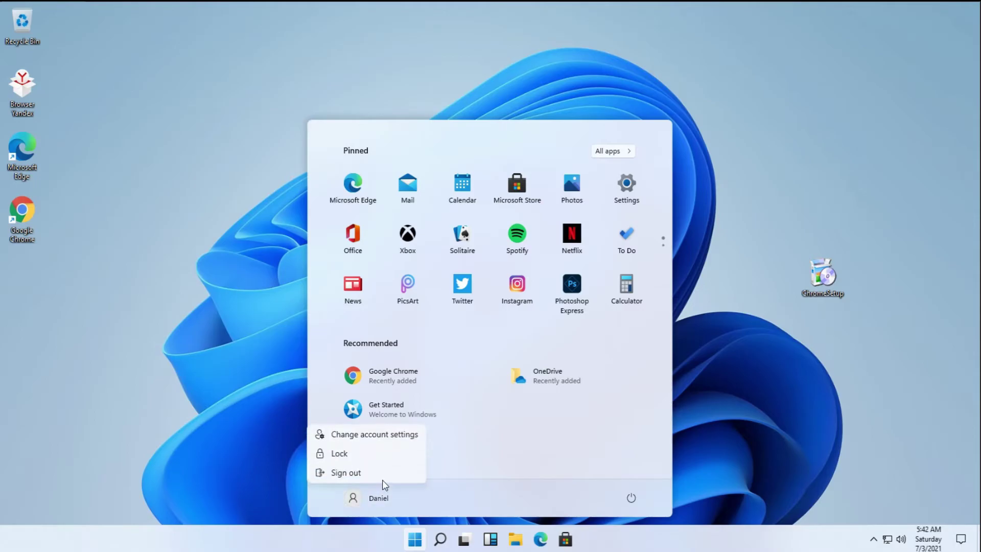
click(364, 455)
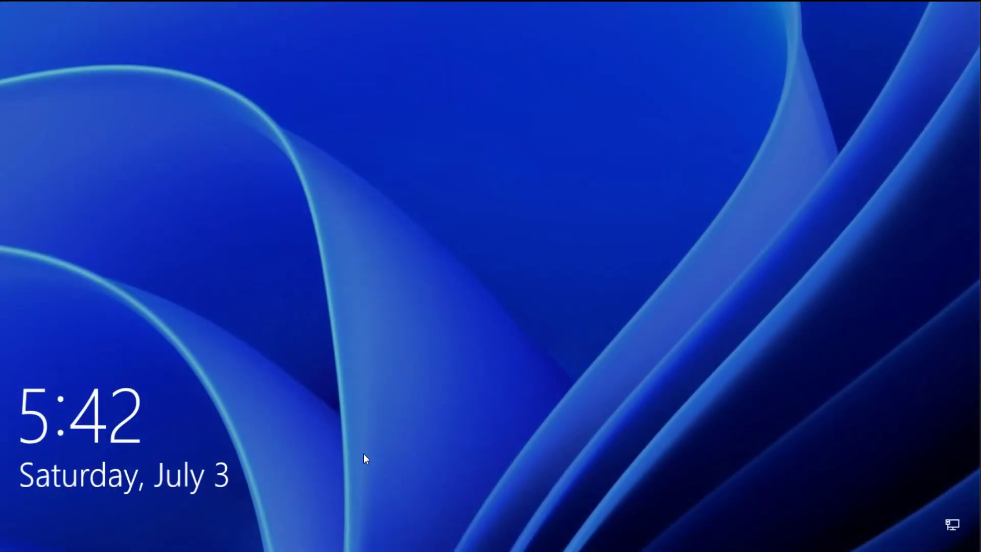
drag(363, 453, 429, 32)
click(491, 318)
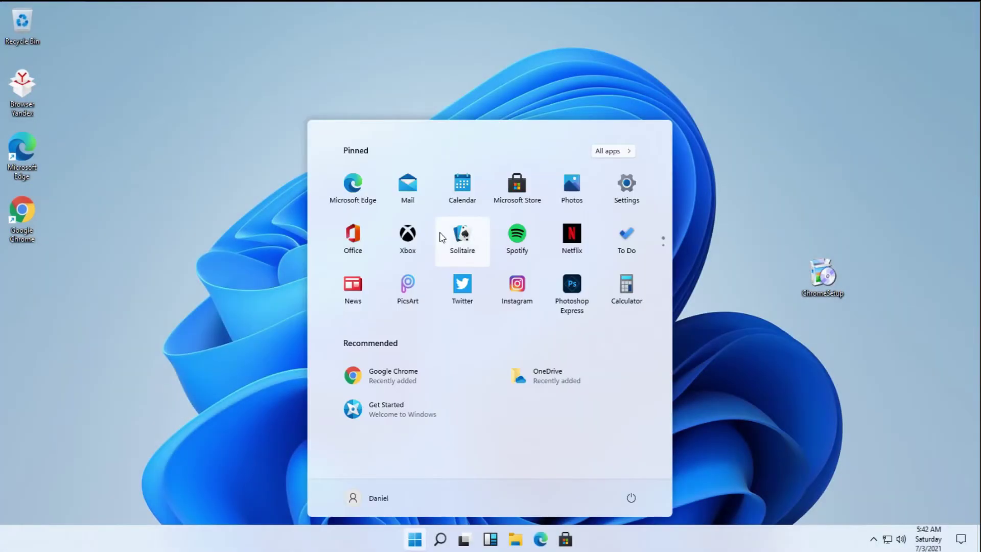
click(155, 301)
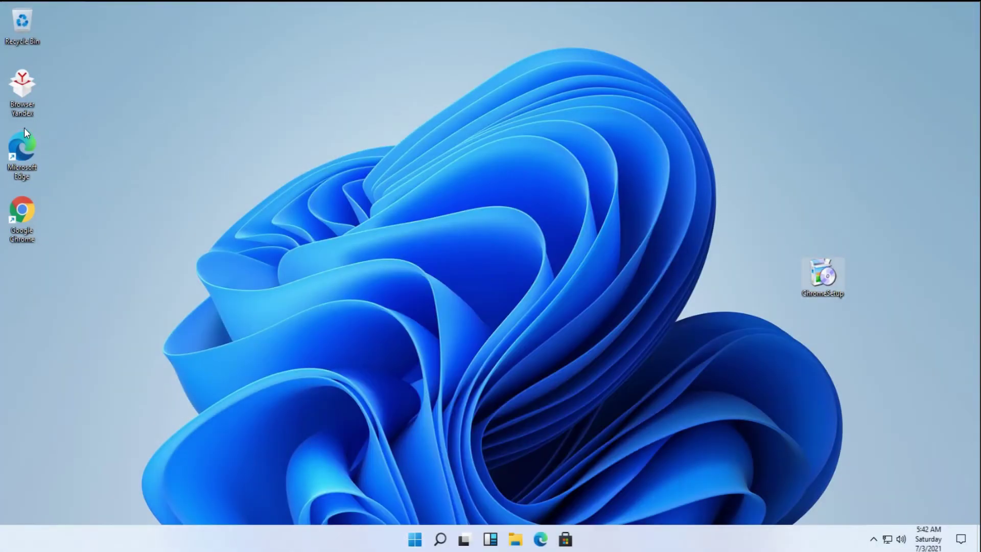
Step: Open the desktop's personalization settings, look over the Background page, and close Settings
right_click(390, 397)
click(405, 387)
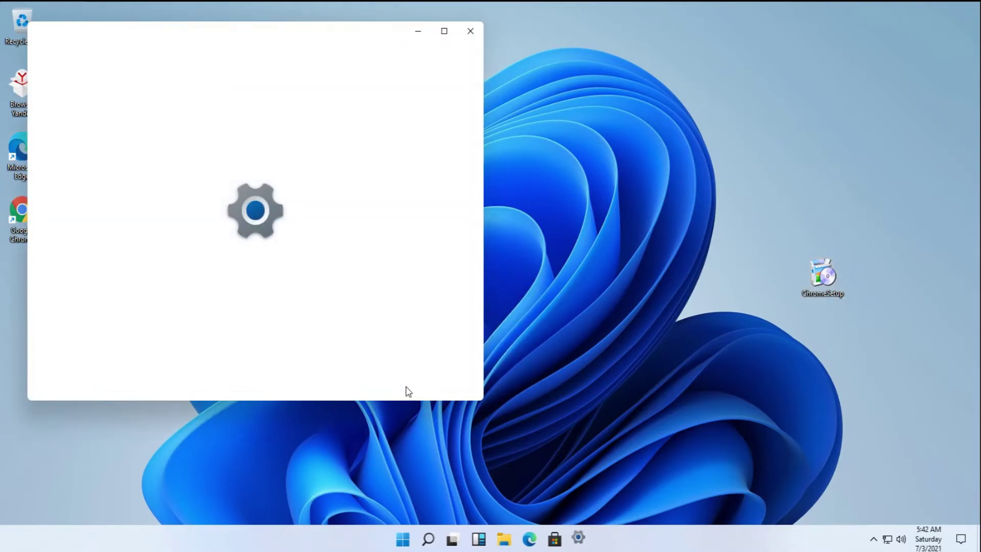
scroll(317, 292, down, 1)
scroll(281, 223, up, 3)
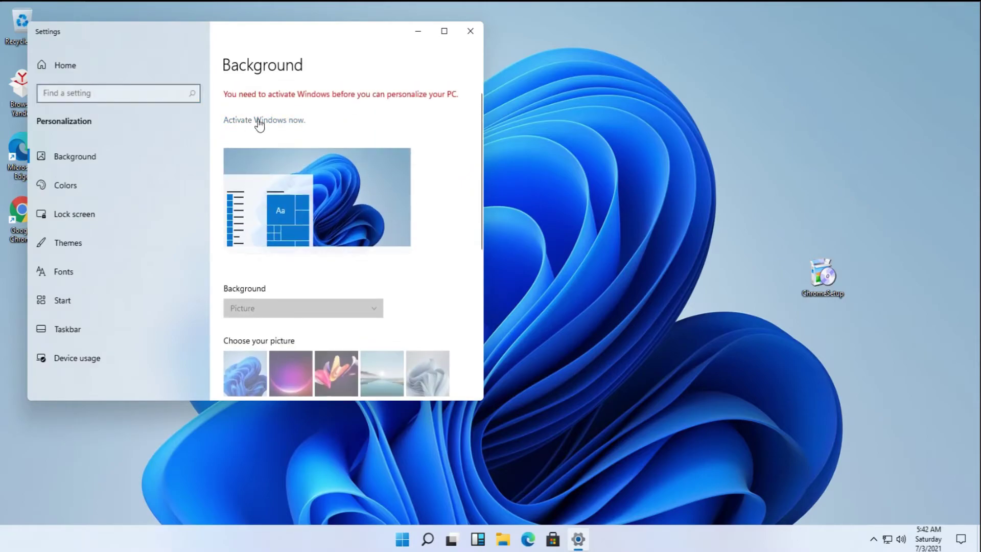
click(469, 31)
Step: Open System Configuration through the Run dialog
key(super+r)
text(msc)
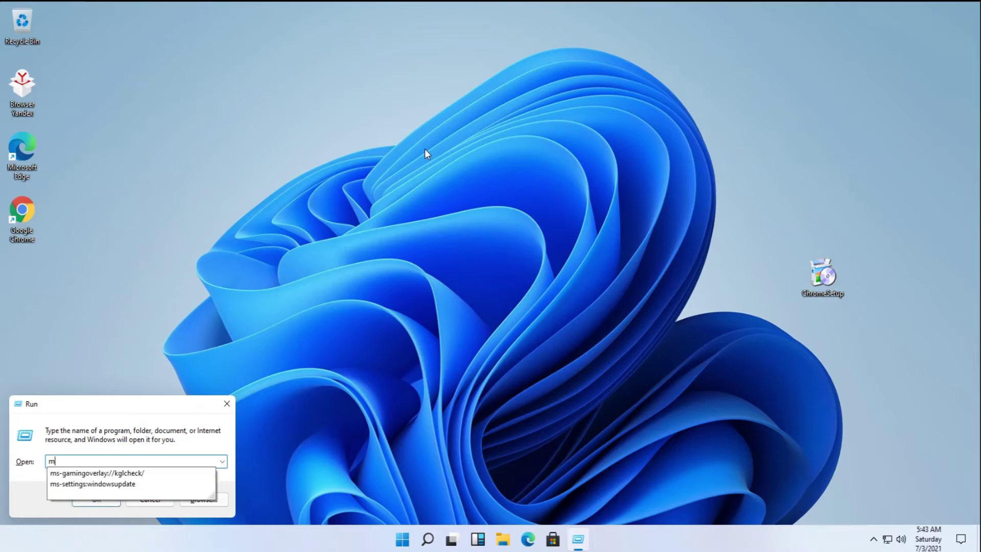
key(Return)
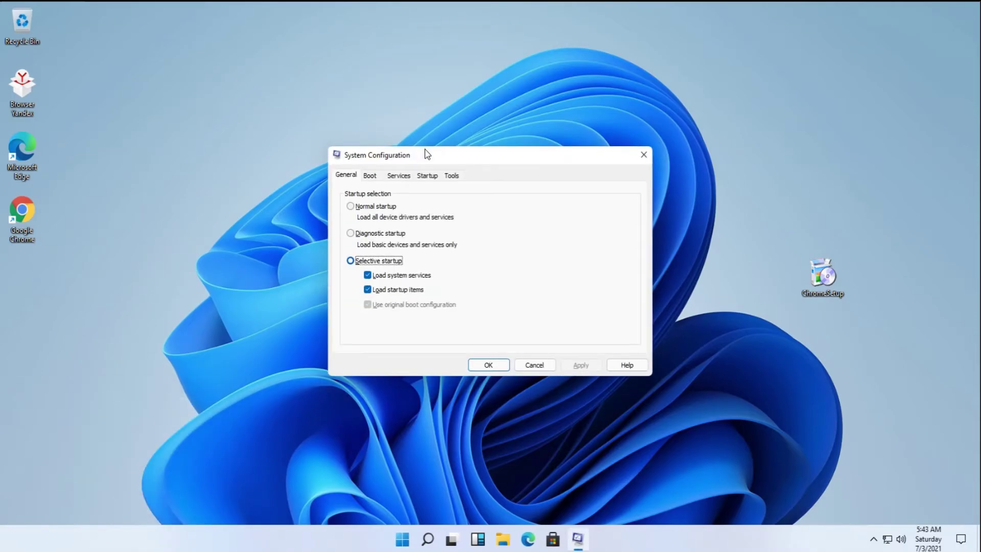
Step: Examine the Boot, Services, Startup and Tools pages of System Configuration, and close the dialog
click(377, 175)
click(402, 179)
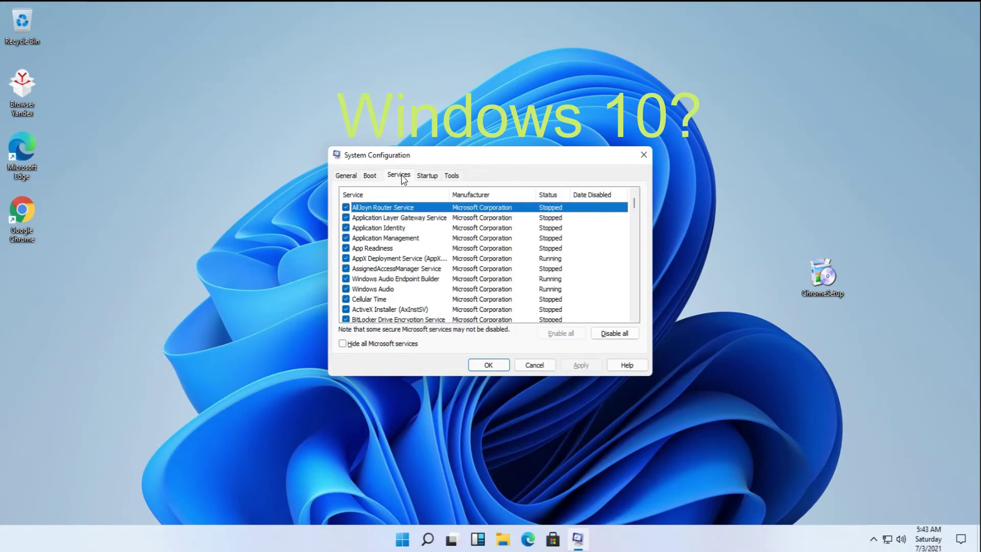
click(379, 177)
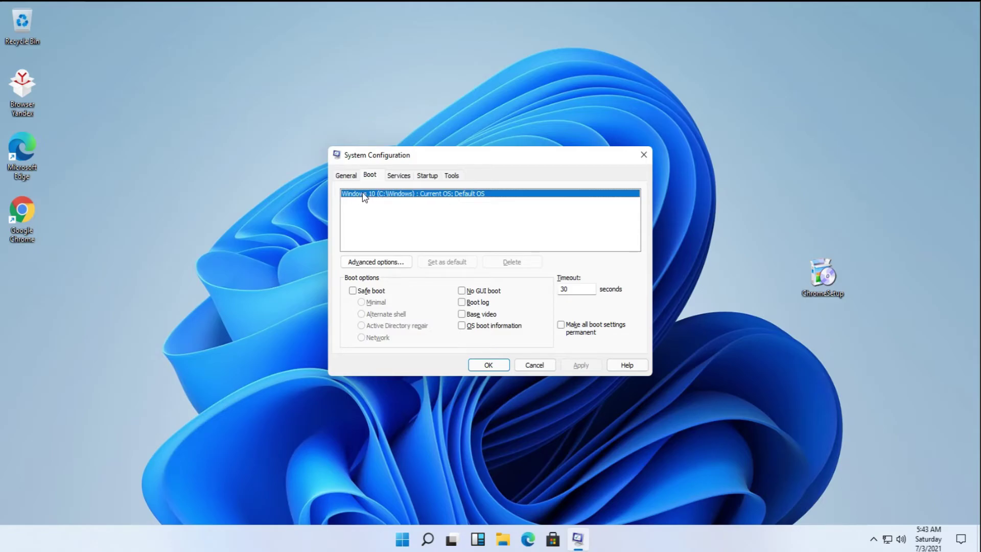
click(399, 177)
click(428, 178)
click(446, 178)
click(478, 365)
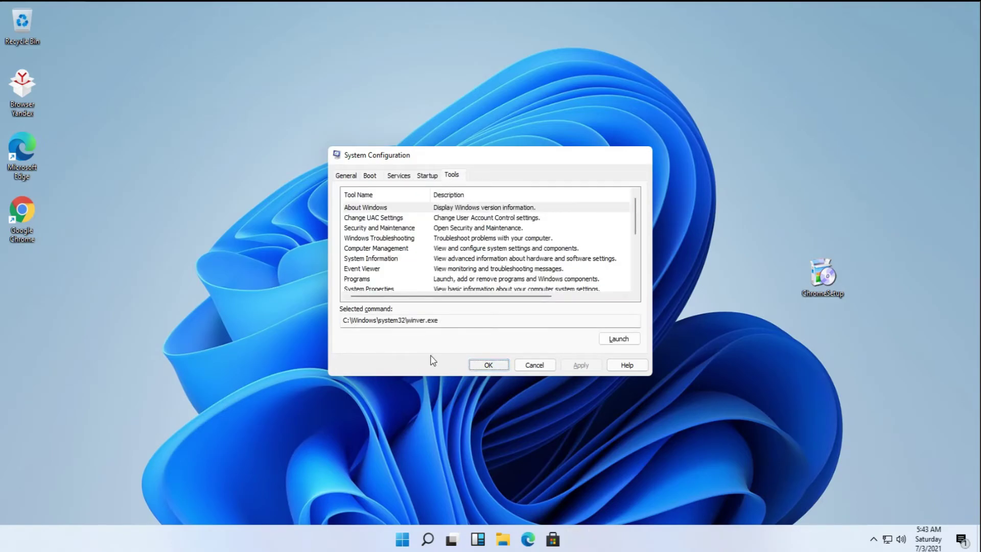
Step: Run dxdiag with the driver signature check accepted, view the System and Display pages, and close the tool
key(super+r)
key(BackSpace)
text(dxdiag)
key(Return)
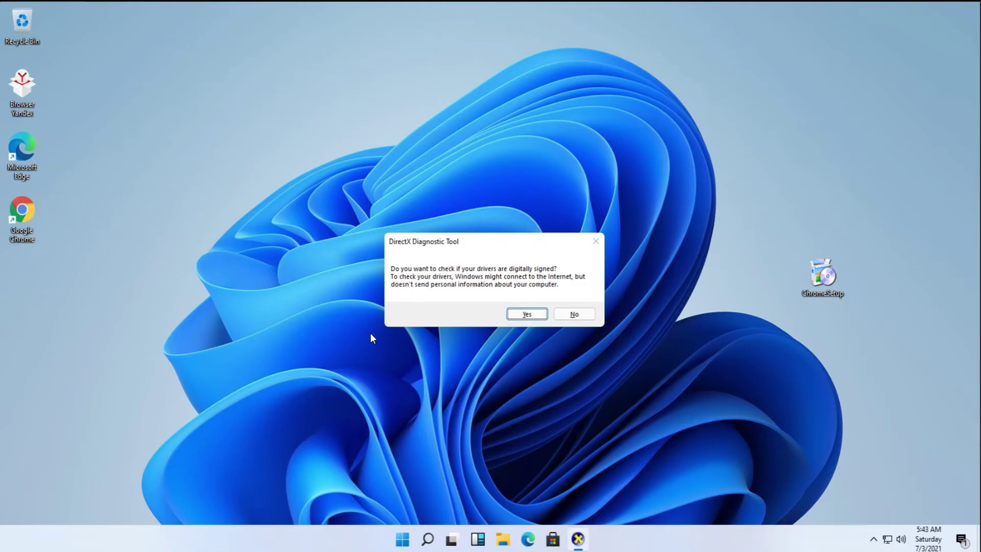
key(Return)
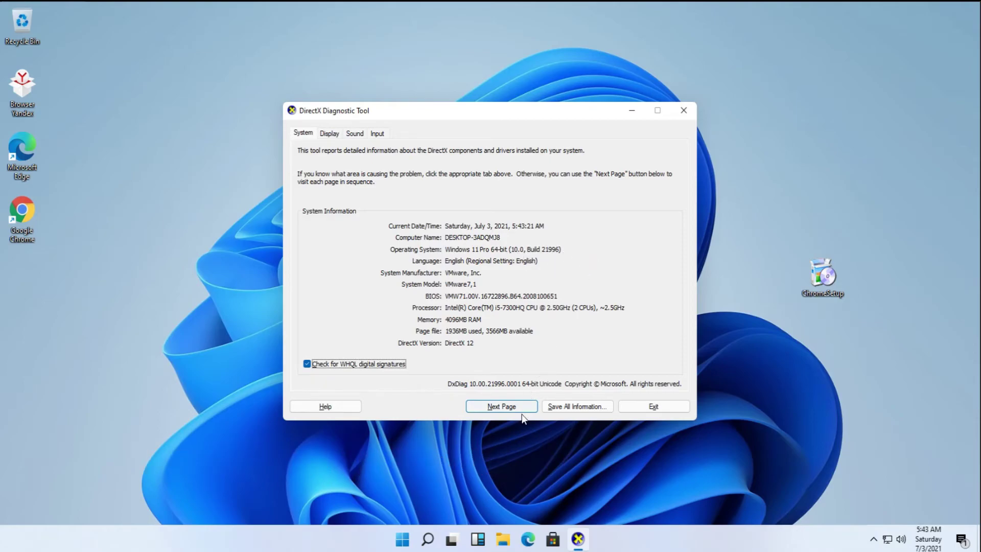
click(506, 405)
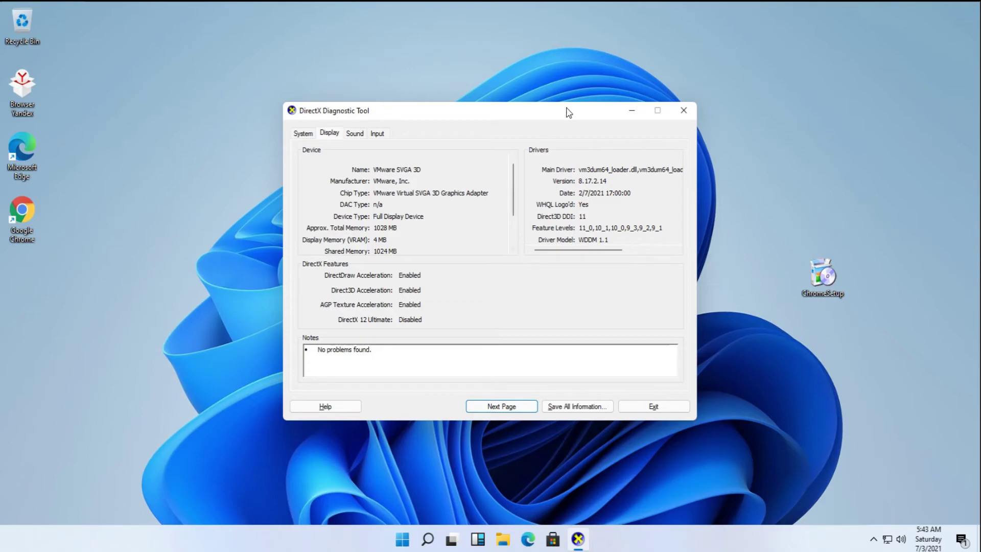
click(678, 109)
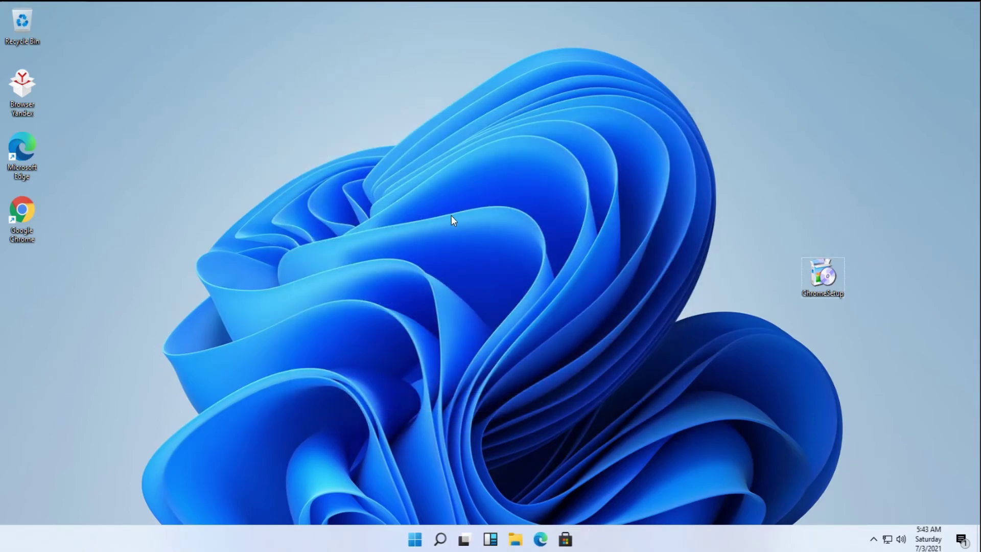
Step: Launch Windows PowerShell by running powershell from the Run dialog
key(super+r)
key(BackSpace)
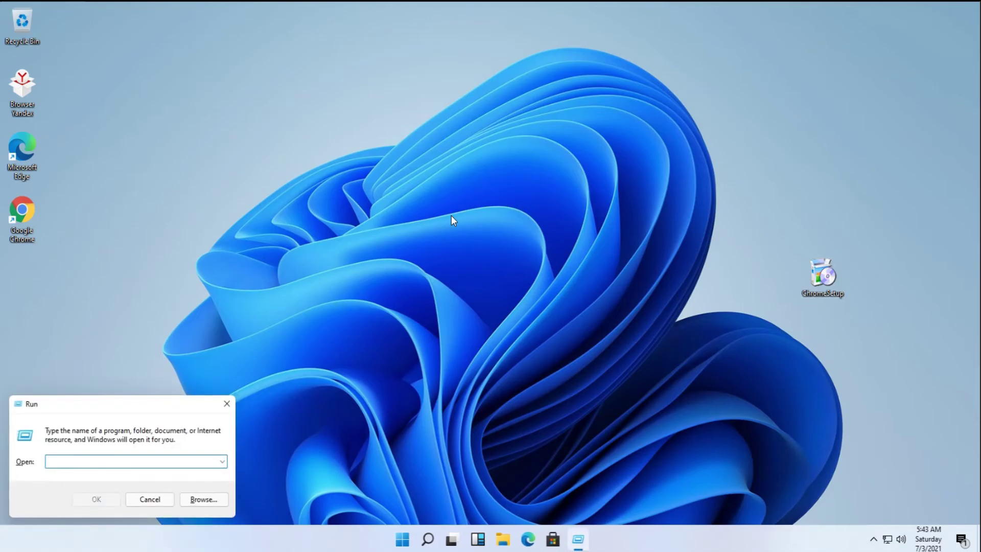
text(powershell)
key(Return)
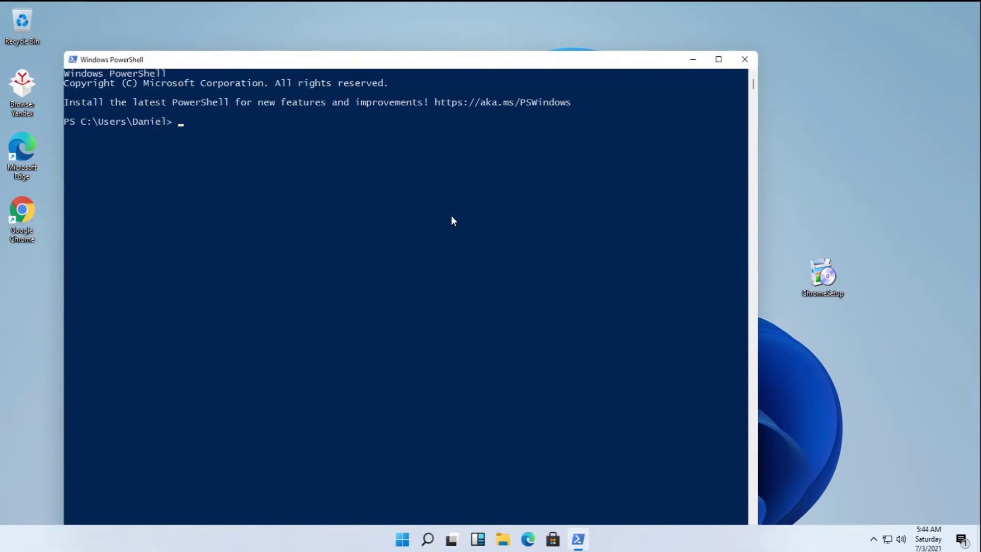
Step: Start cmd inside PowerShell, query the Windows version with ver, and close the window
text(cmd)
key(Return)
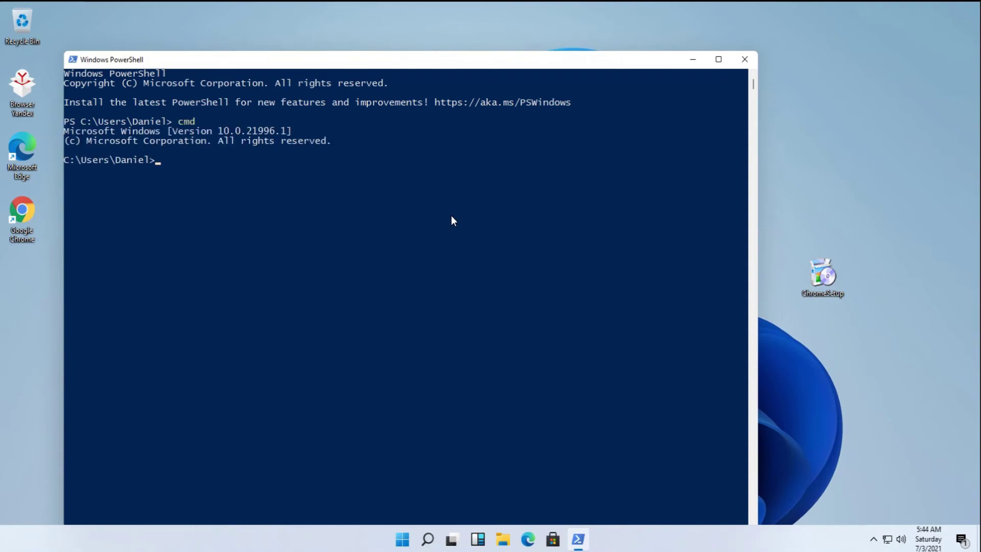
text(ver)
key(Return)
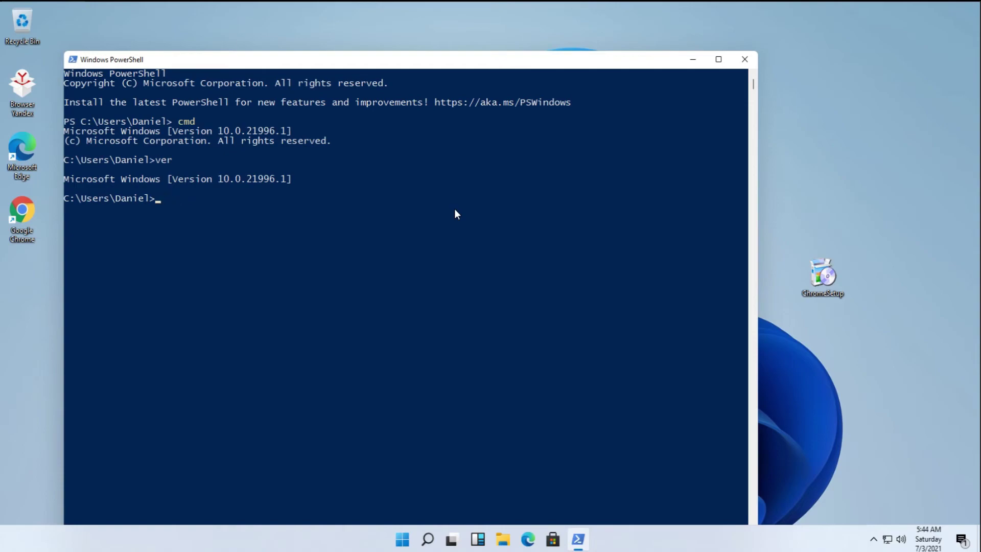
click(749, 60)
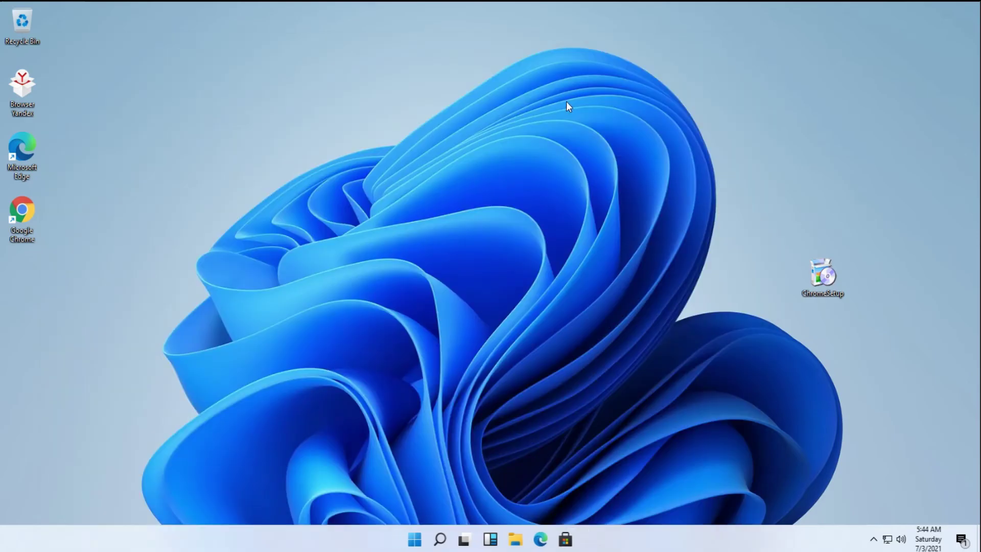
Step: Open the Recycle Bin, view its properties, and close both windows
right_click(24, 20)
click(50, 26)
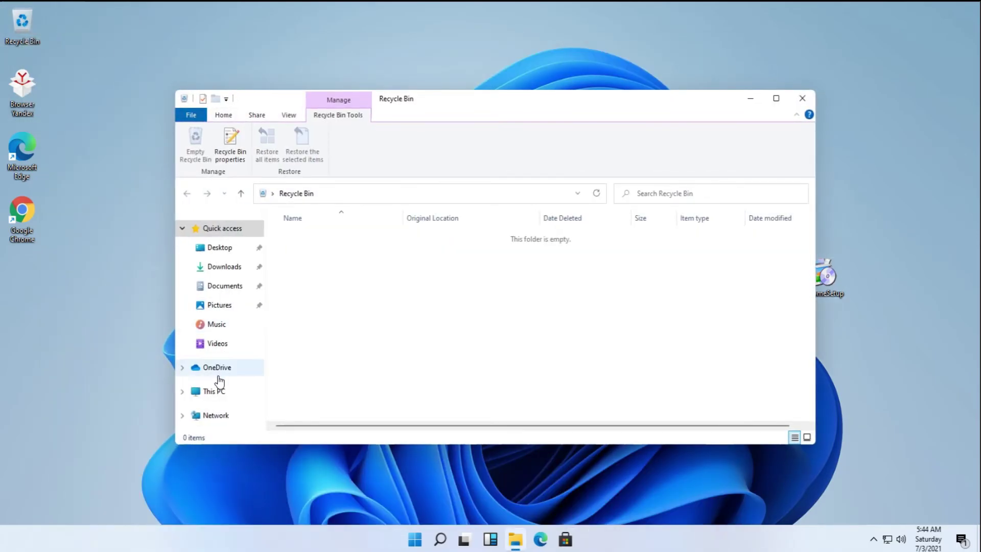
right_click(394, 310)
click(435, 429)
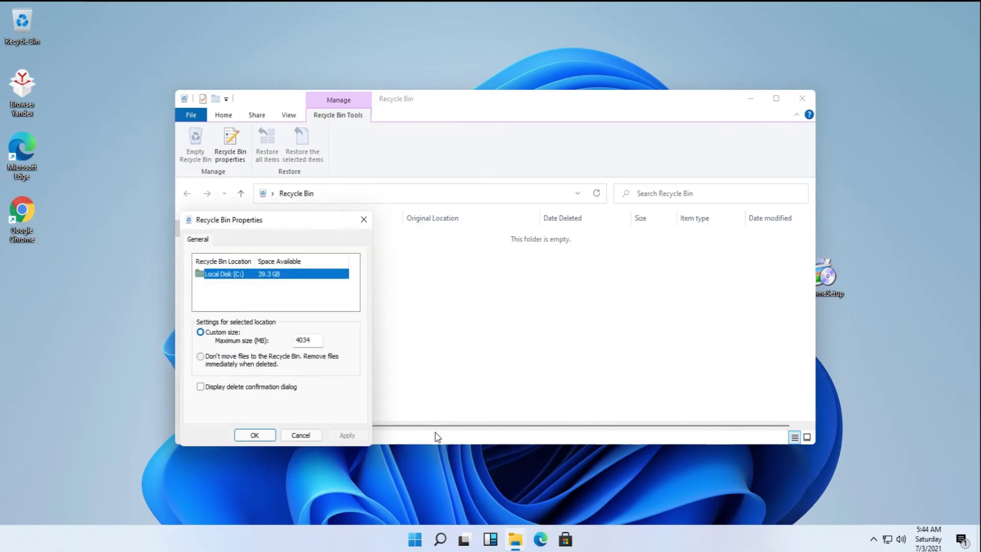
click(362, 219)
click(801, 98)
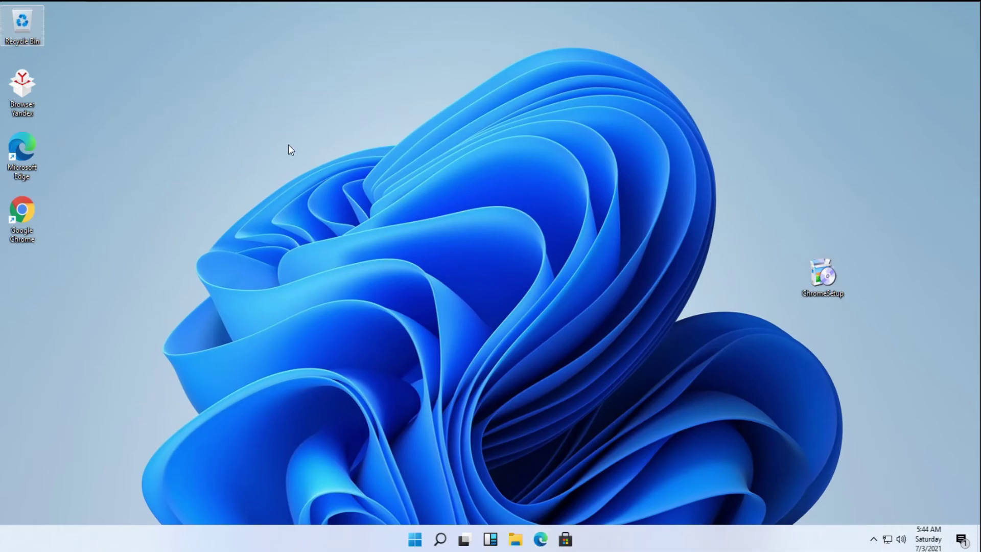
Step: Open the taskbar settings and look through the available options
right_click(333, 541)
click(360, 532)
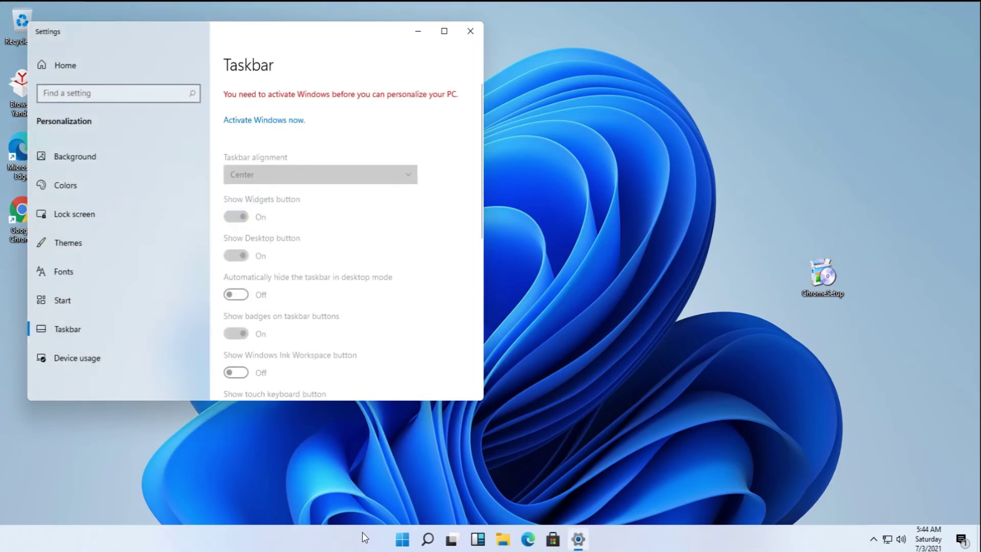
scroll(317, 283, down, 8)
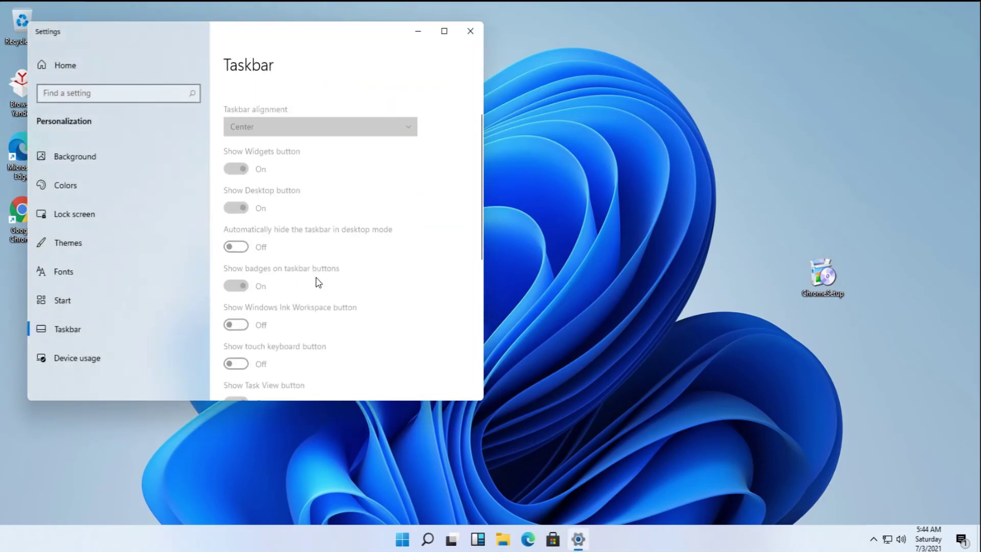
Step: Examine the Themes page of the Personalization settings, and close Settings
click(74, 243)
scroll(260, 260, down, 5)
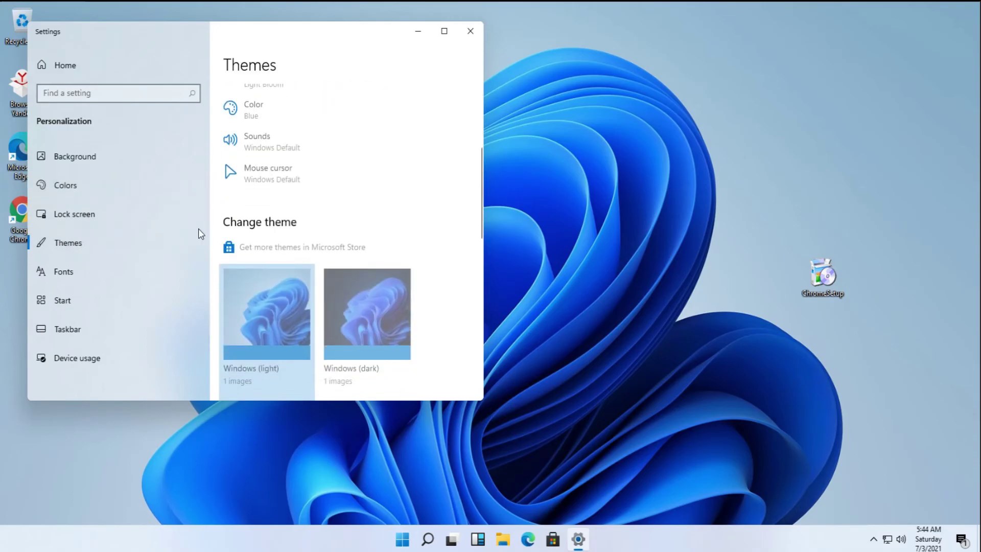
click(136, 210)
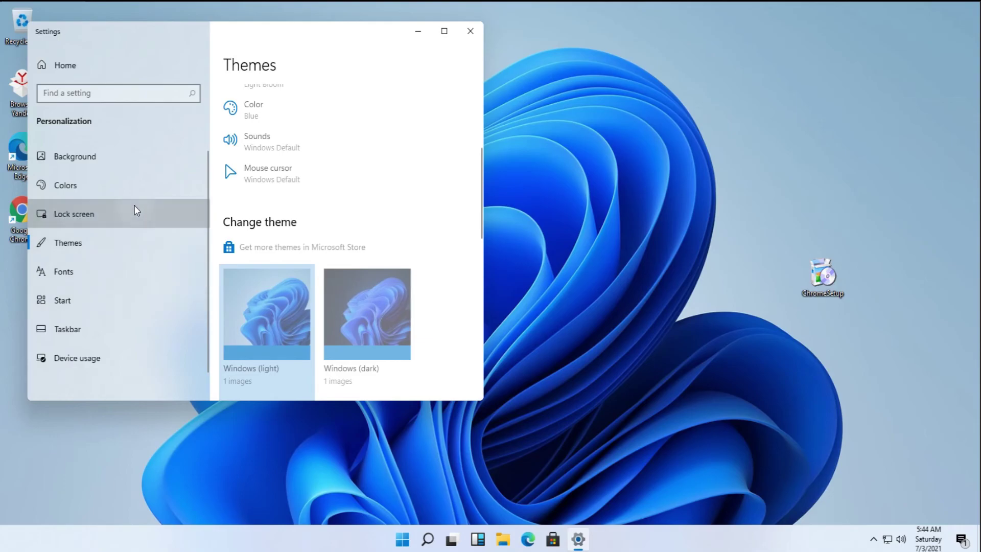
click(105, 248)
scroll(248, 247, down, 3)
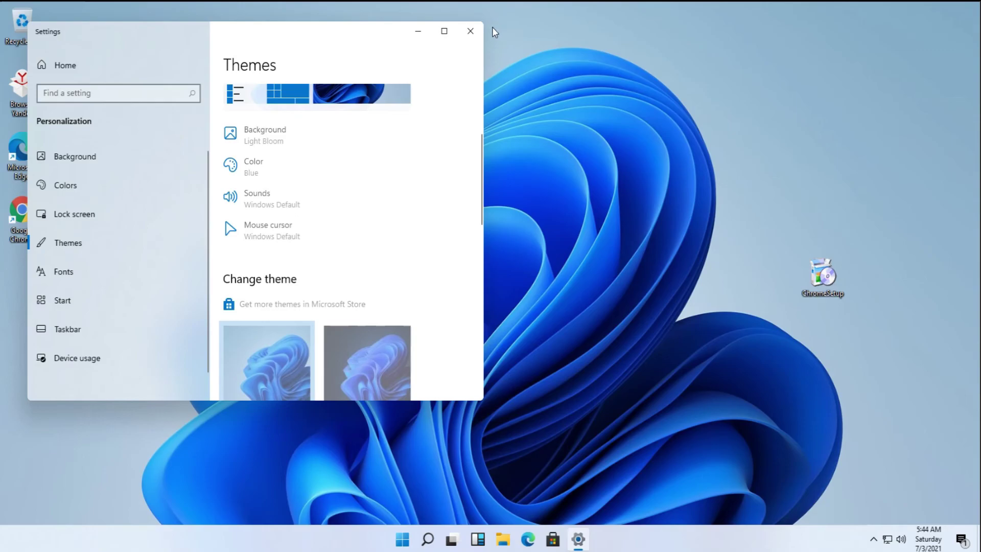
click(470, 31)
Step: Open the system Sounds configuration and play the Critical Battery Alarm event sound
right_click(900, 539)
click(895, 504)
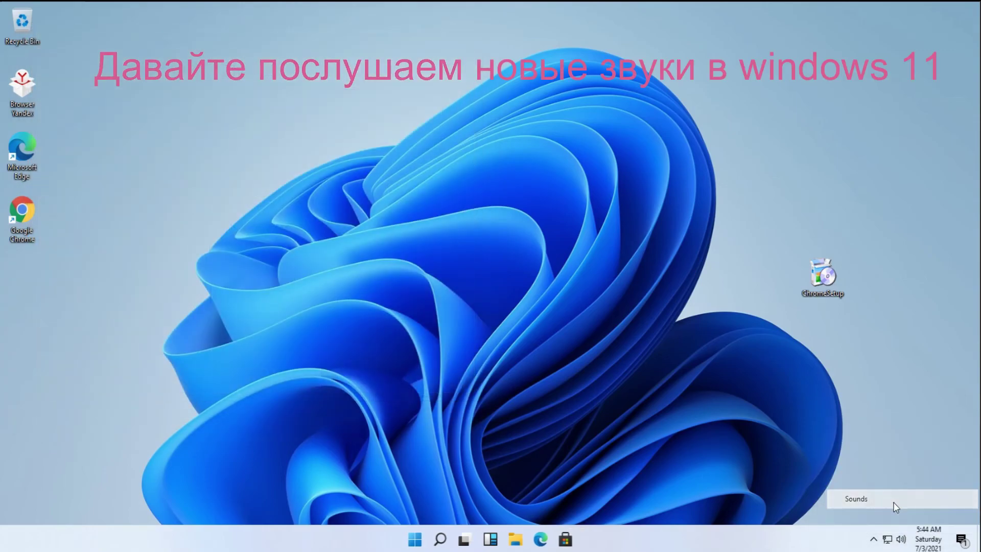
click(178, 291)
click(261, 341)
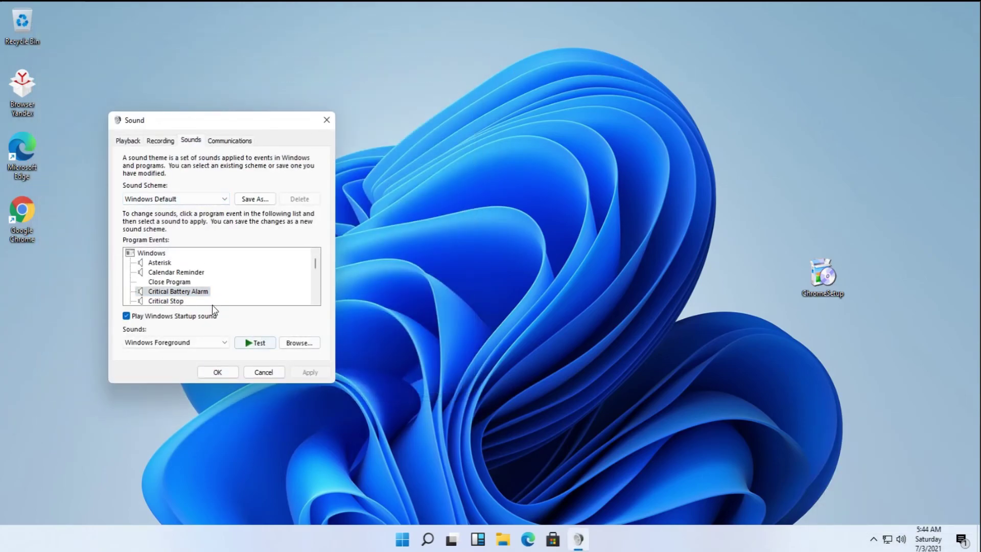
Step: Preview the sounds assigned to the Critical Stop, Calendar Reminder and Asterisk events
click(163, 301)
click(176, 262)
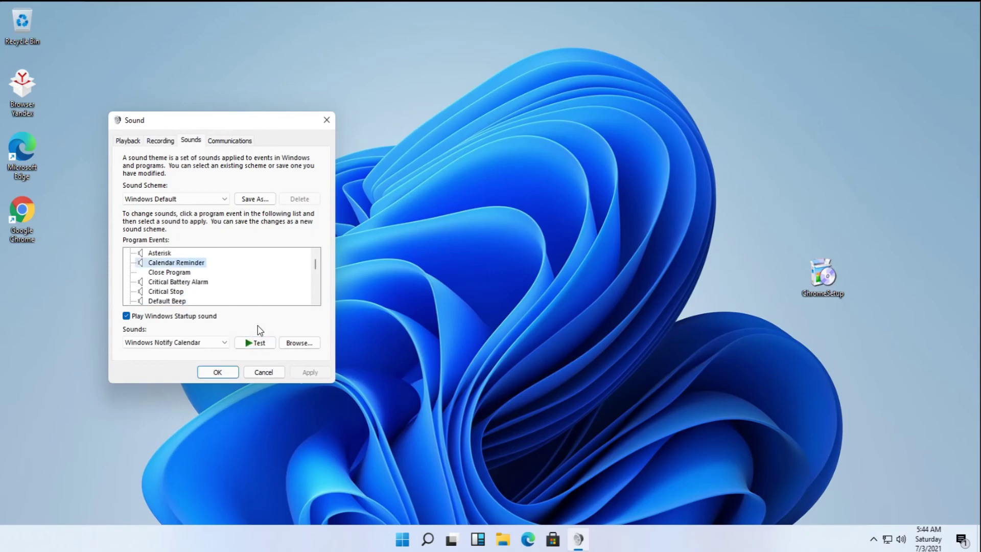
scroll(234, 301, up, 1)
click(162, 262)
click(261, 343)
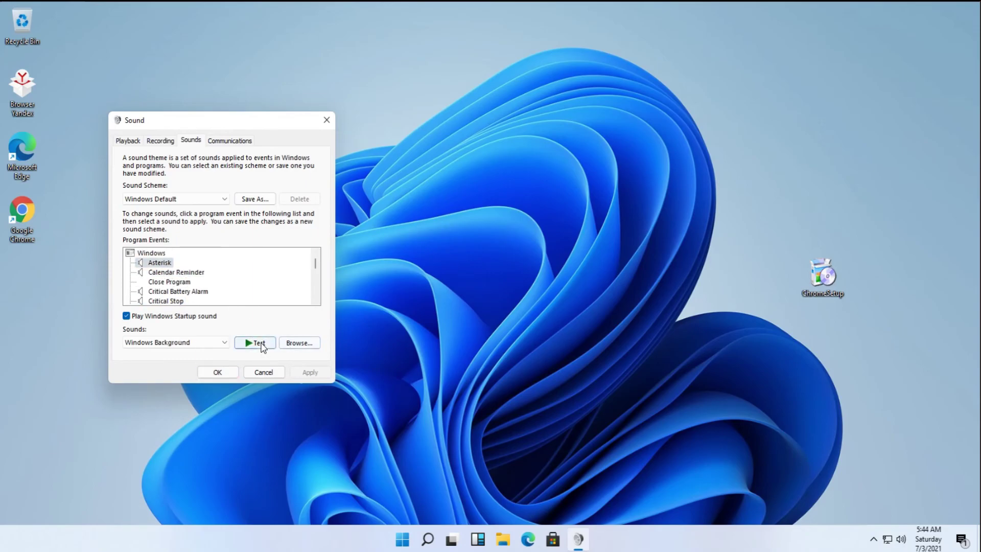
Step: Preview the sounds assigned to the Default Beep, Critical Stop and Device Connect events
scroll(163, 284, down, 1)
click(155, 282)
click(258, 343)
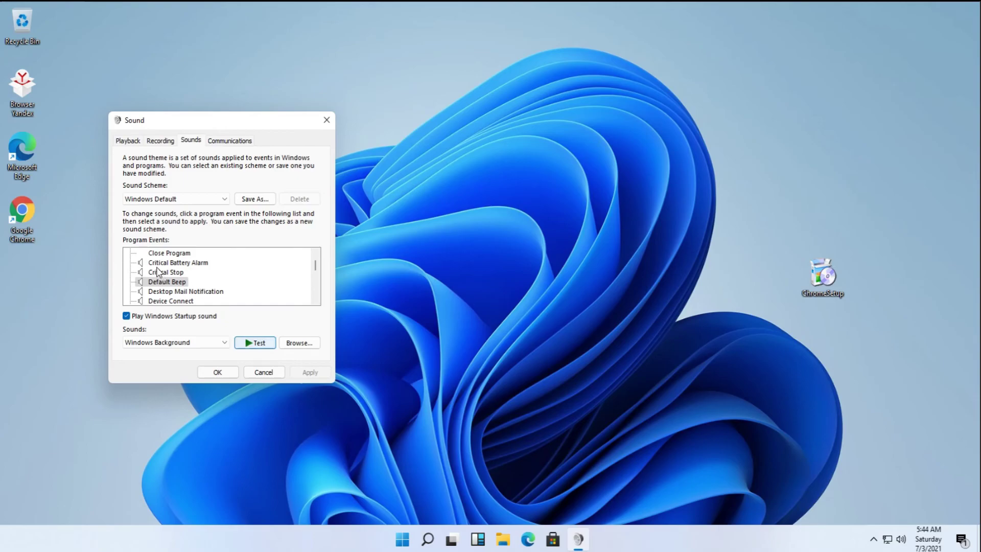
click(164, 272)
click(164, 302)
click(257, 344)
Step: Preview the sounds assigned to the Device Disconnect, Device Failed to Connect and Exclamation events
scroll(199, 281, down, 2)
click(186, 272)
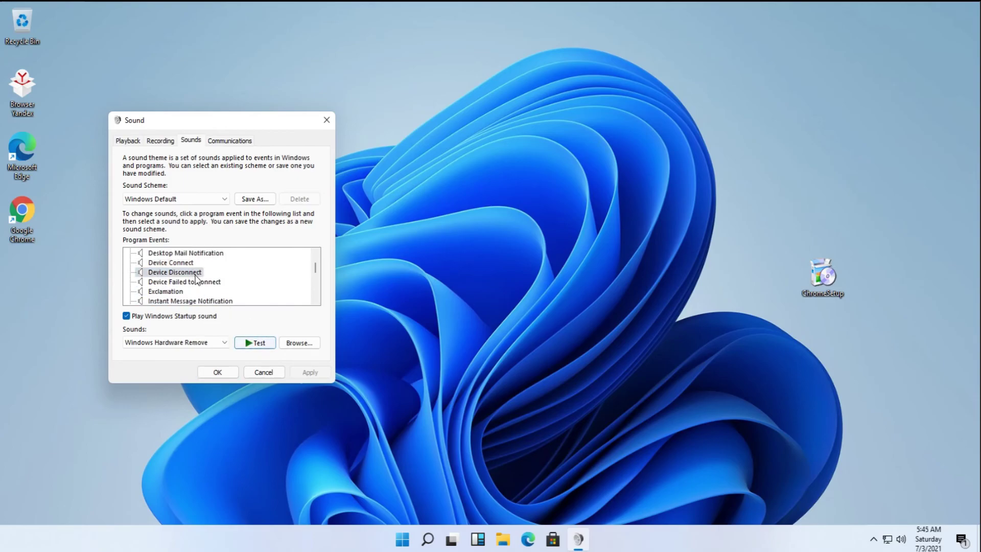
click(203, 282)
click(257, 343)
click(165, 292)
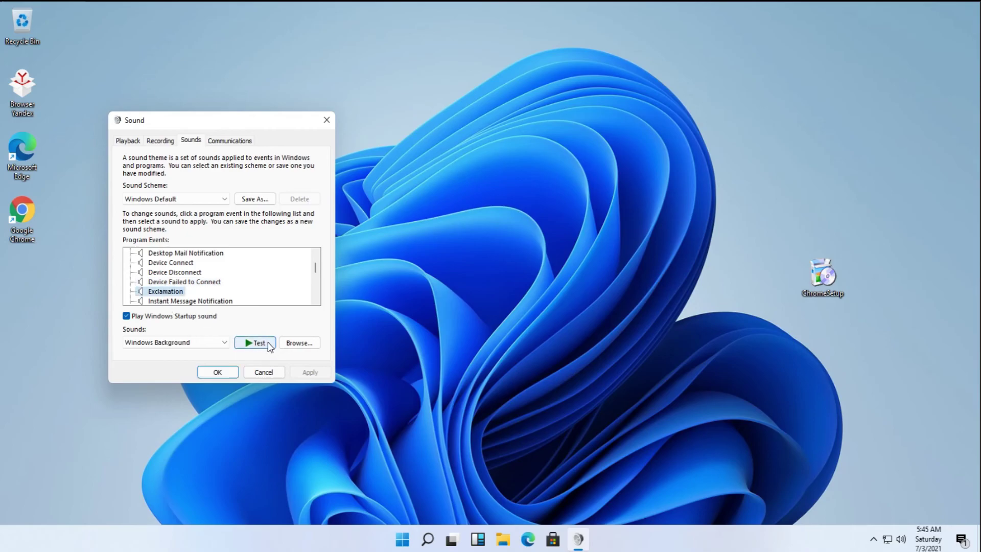
Step: Preview the Instant Message Notification, Message Nudge and New Mail Notification event sounds
click(220, 301)
scroll(222, 295, down, 2)
click(184, 292)
click(183, 301)
scroll(180, 294, down, 1)
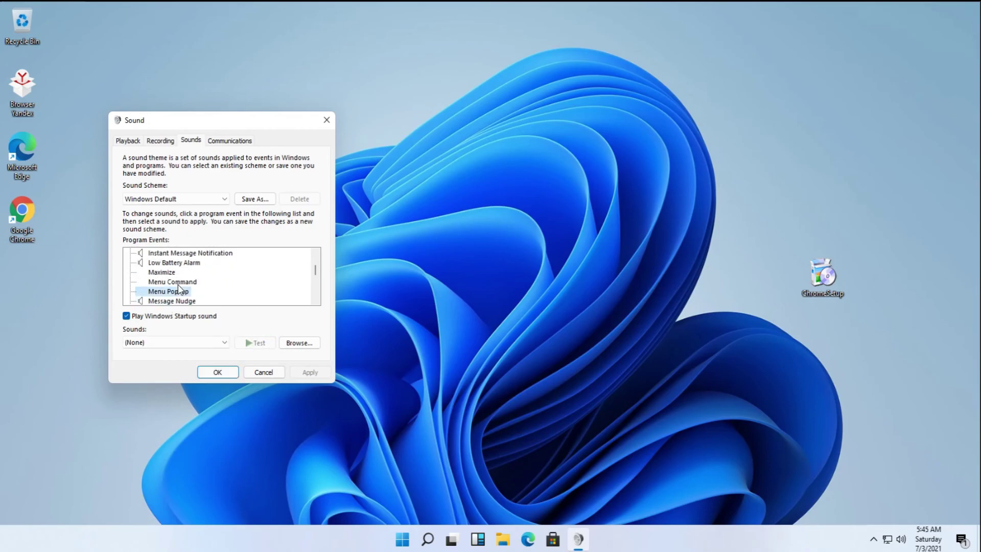
click(175, 272)
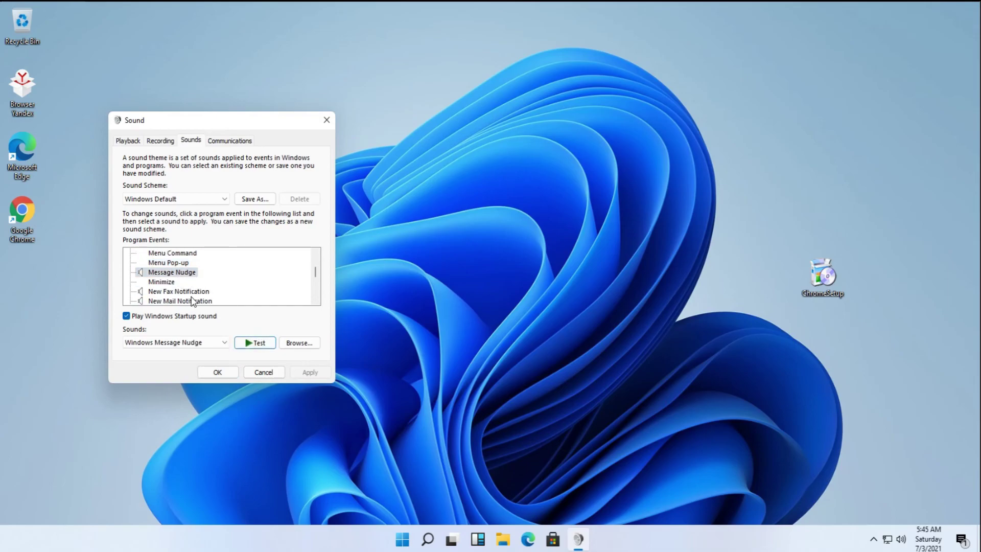
click(192, 301)
Step: Preview the speech recognition sounds for Off, Disambiguation Panel and Disambiguation Numbers
scroll(202, 280, down, 8)
scroll(171, 291, down, 3)
click(152, 282)
click(253, 342)
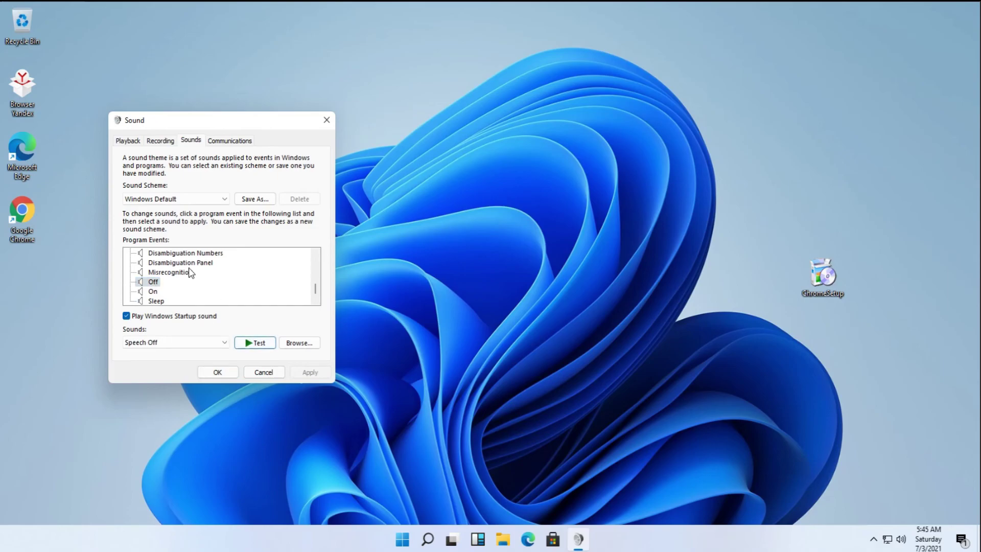
click(189, 263)
click(250, 341)
click(187, 253)
click(254, 343)
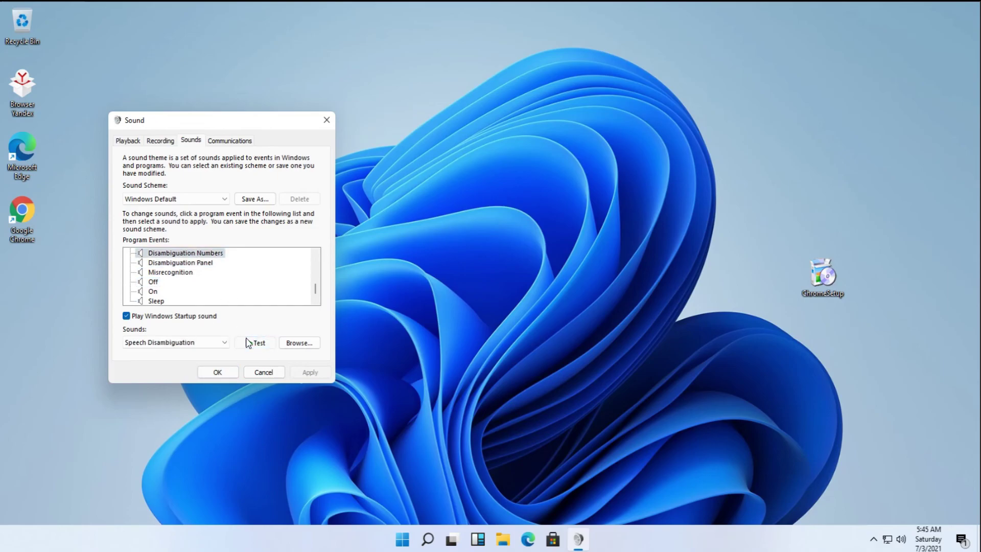
Step: Preview the speech recognition sounds for Misrecognition, On and Sleep
click(171, 272)
click(261, 343)
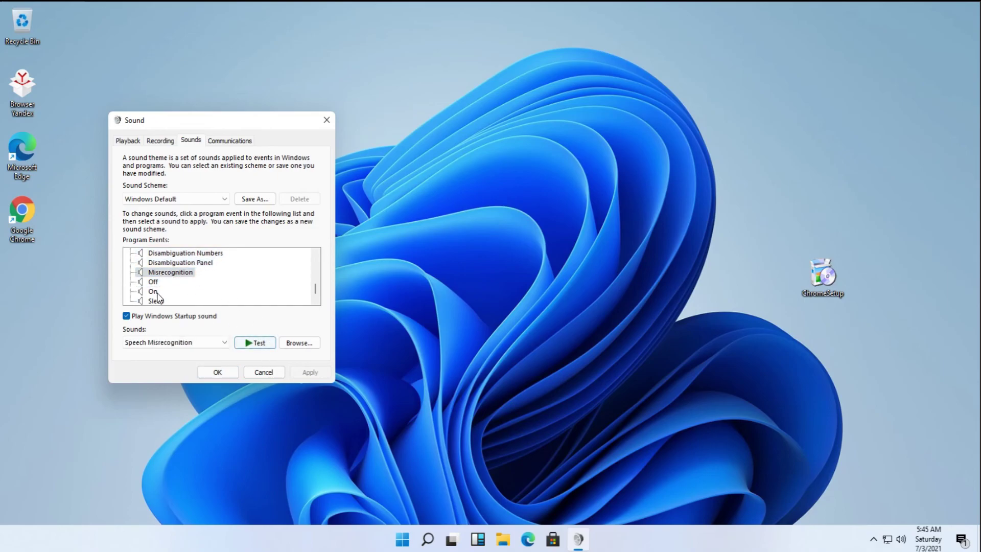
click(254, 343)
click(163, 293)
click(258, 343)
click(154, 301)
click(153, 273)
click(256, 343)
Step: Return to the Windows program events and preview the NFP Completion and NFP Connection sounds
scroll(221, 291, up, 2)
scroll(256, 300, up, 4)
scroll(214, 291, down, 2)
scroll(190, 293, down, 1)
scroll(187, 289, up, 6)
click(181, 283)
click(170, 302)
click(260, 344)
click(172, 273)
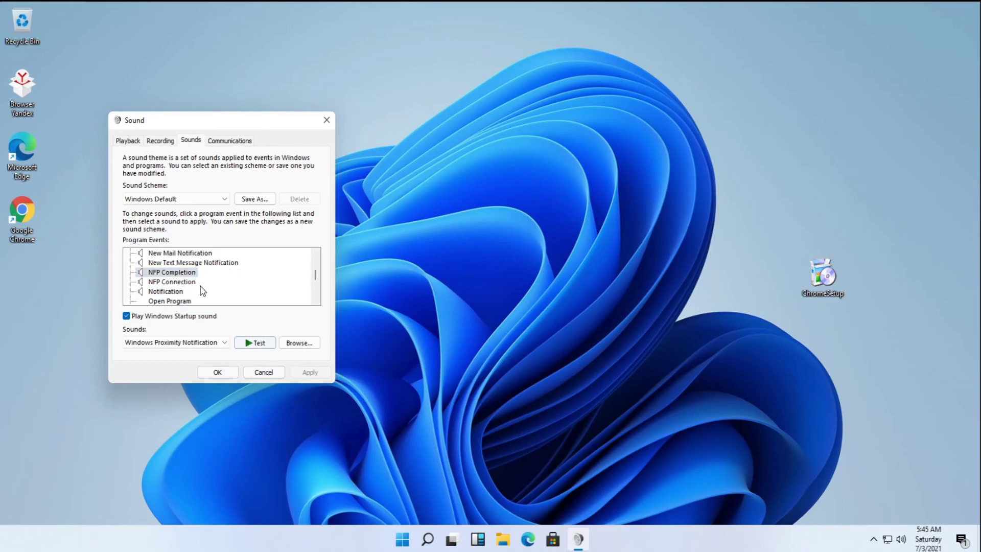
click(171, 283)
click(253, 342)
Step: Preview the New Text Message Notification and New Mail Notification sounds, and close the Sound dialog
click(204, 263)
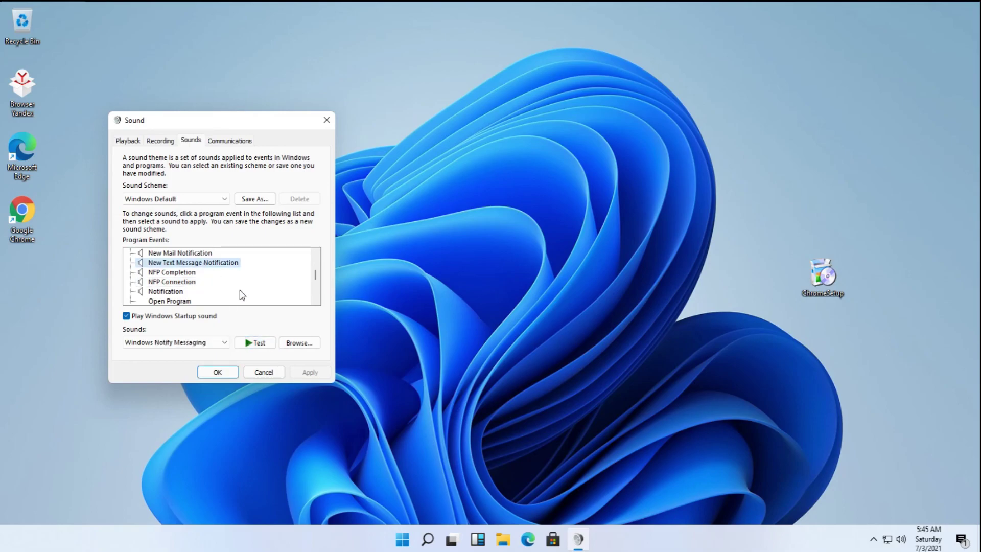
click(261, 344)
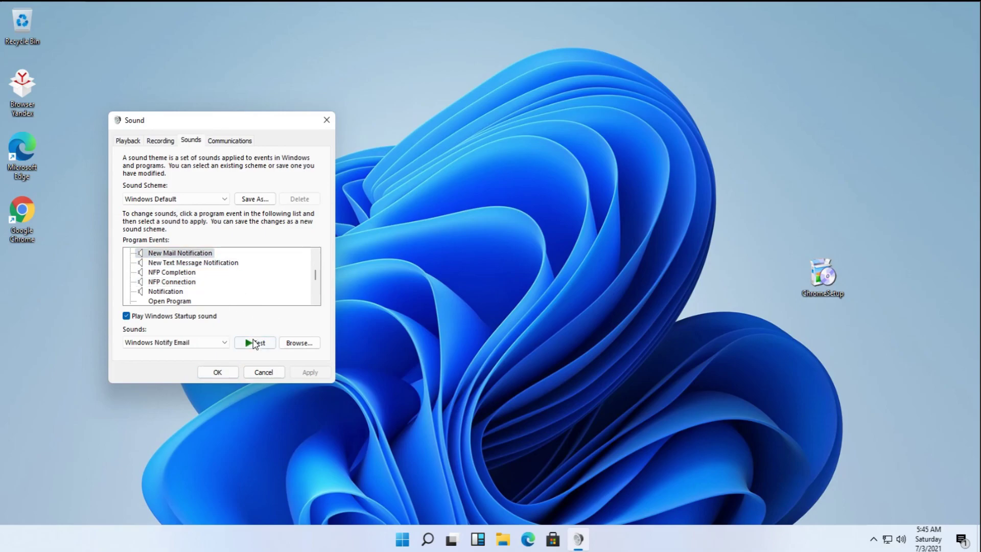
click(222, 370)
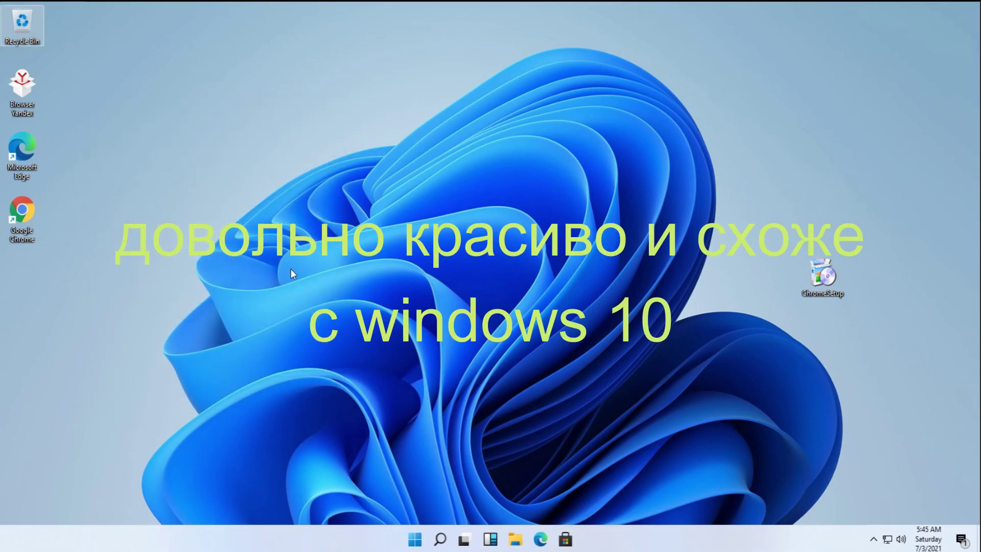
Step: Open Windows Terminal from the desktop, run ver in the PowerShell session, and close the terminal
right_click(342, 312)
click(405, 407)
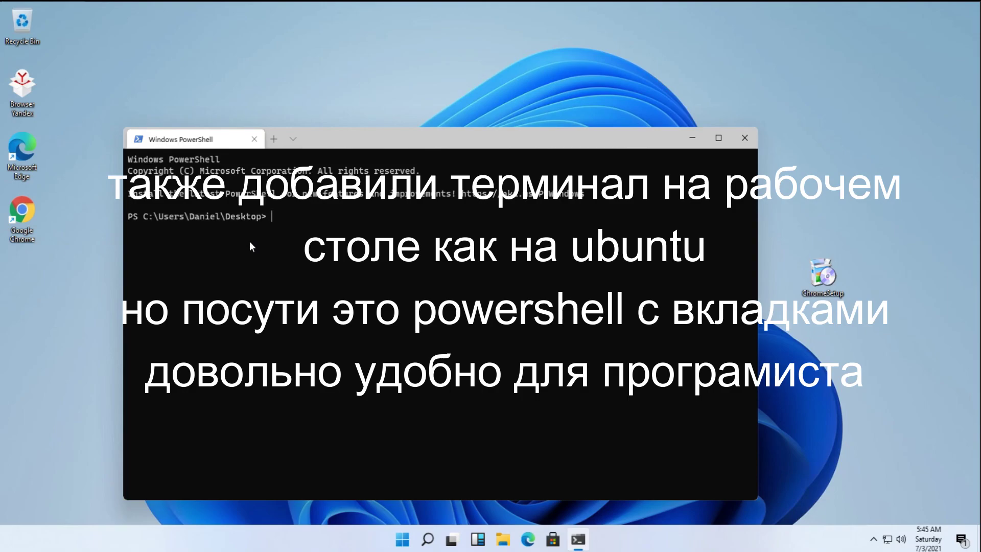
text(ver)
key(Return)
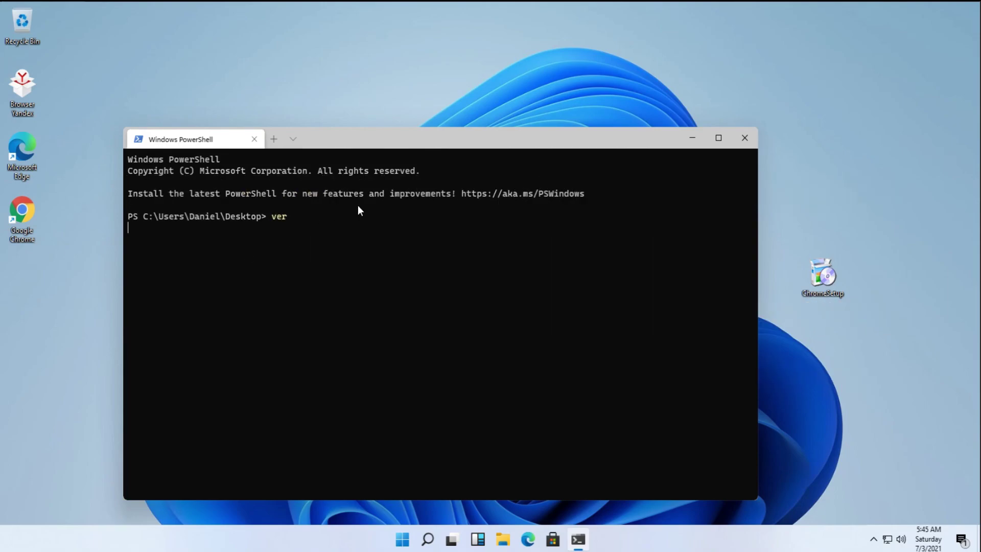
click(747, 134)
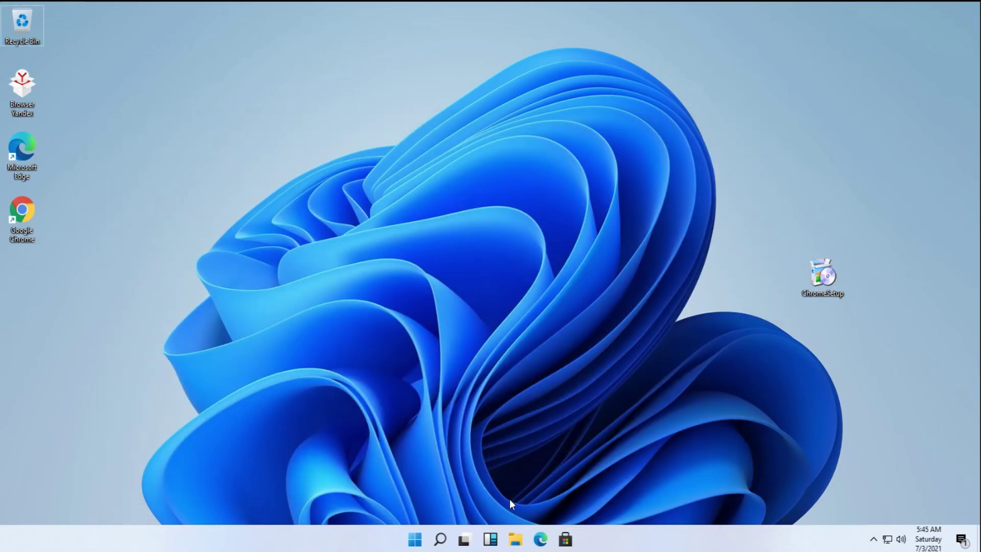
Step: Shut down the Windows 11 virtual machine from within Windows
click(415, 539)
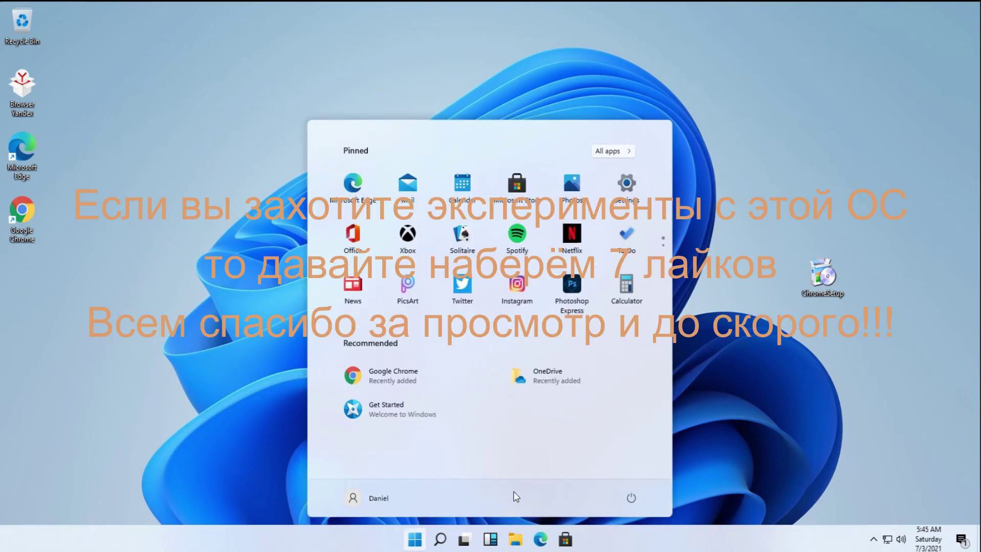
click(631, 497)
click(639, 454)
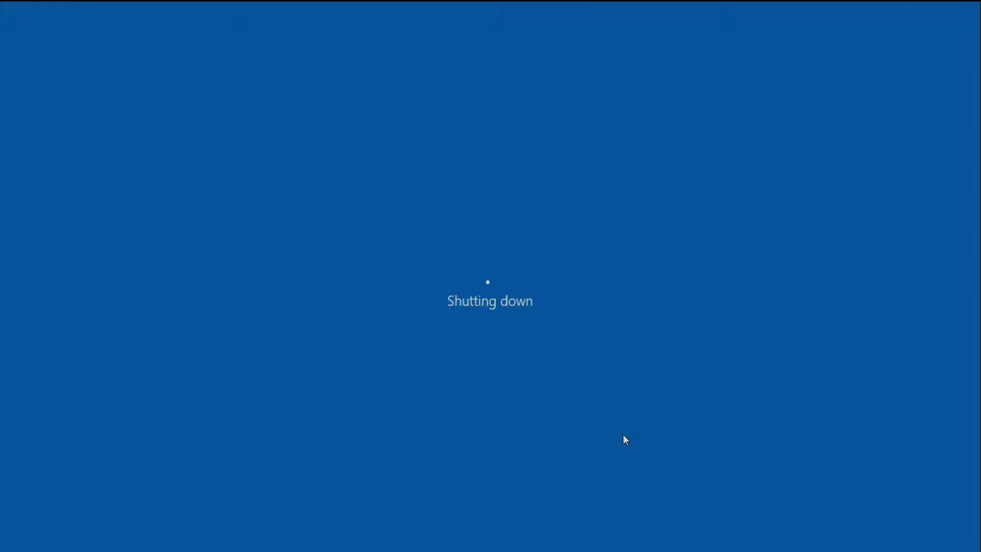